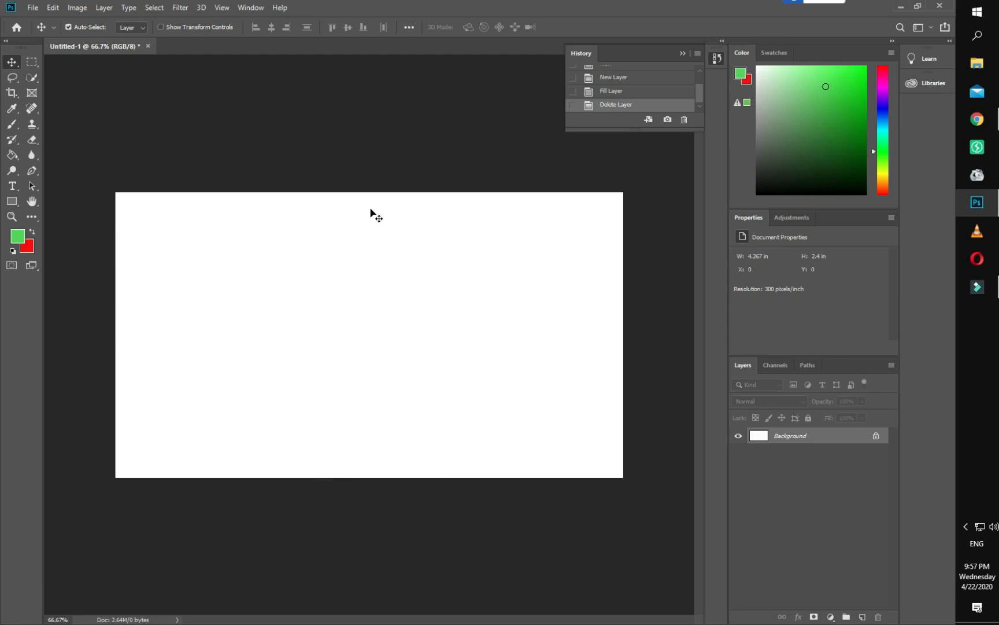
# Inspect the blank canvas at several zoom levels, fit it to the window, and view it at 100%.
pyautogui.scroll(3, 377, 228)
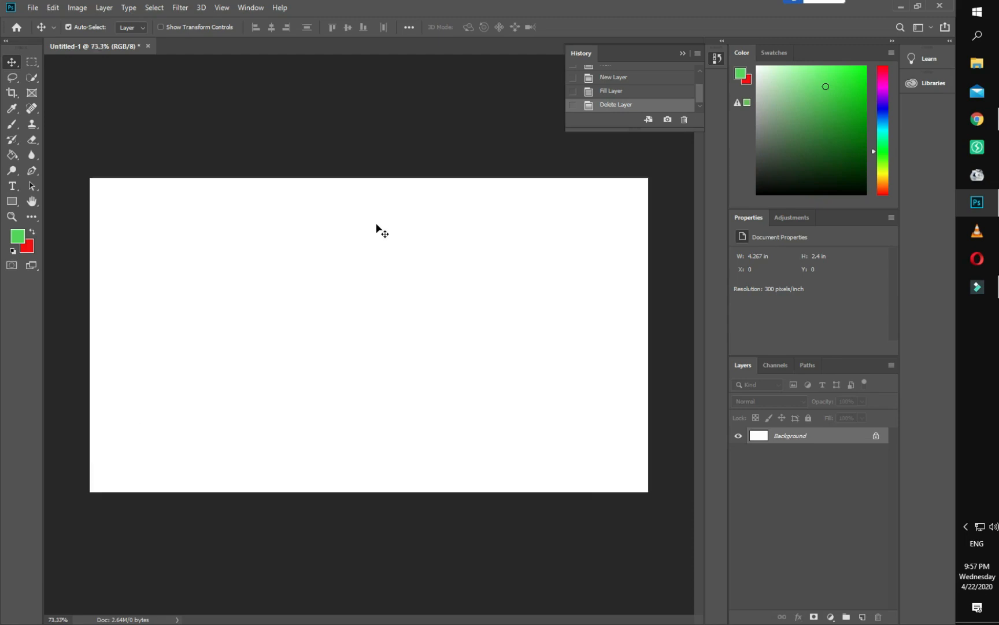
pyautogui.scroll(-2, 376, 228)
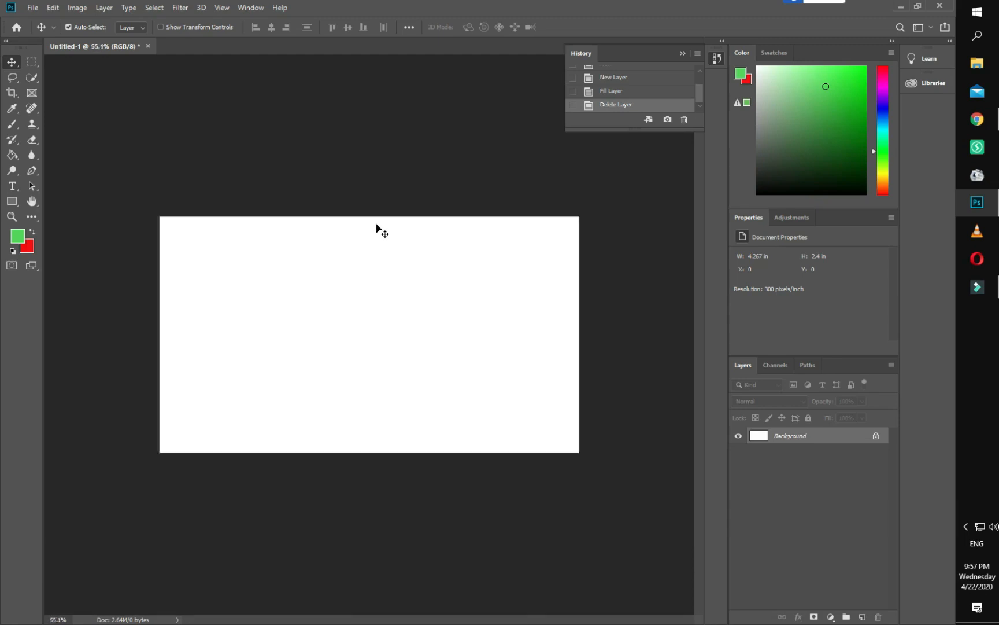
pyautogui.scroll(3, 377, 228)
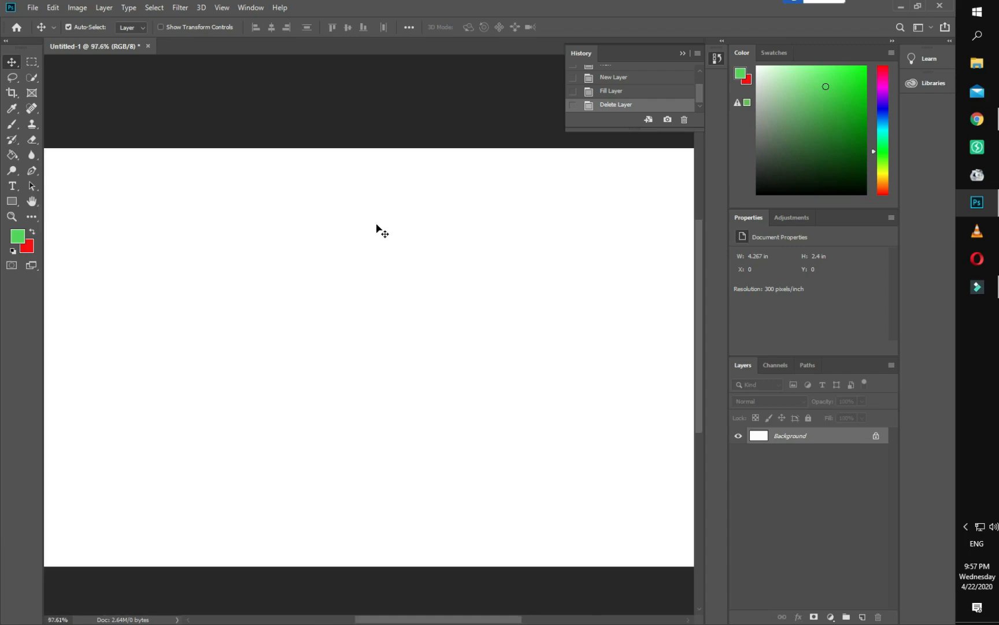
pyautogui.press('ctrl')
pyautogui.scroll(3, 376, 228)
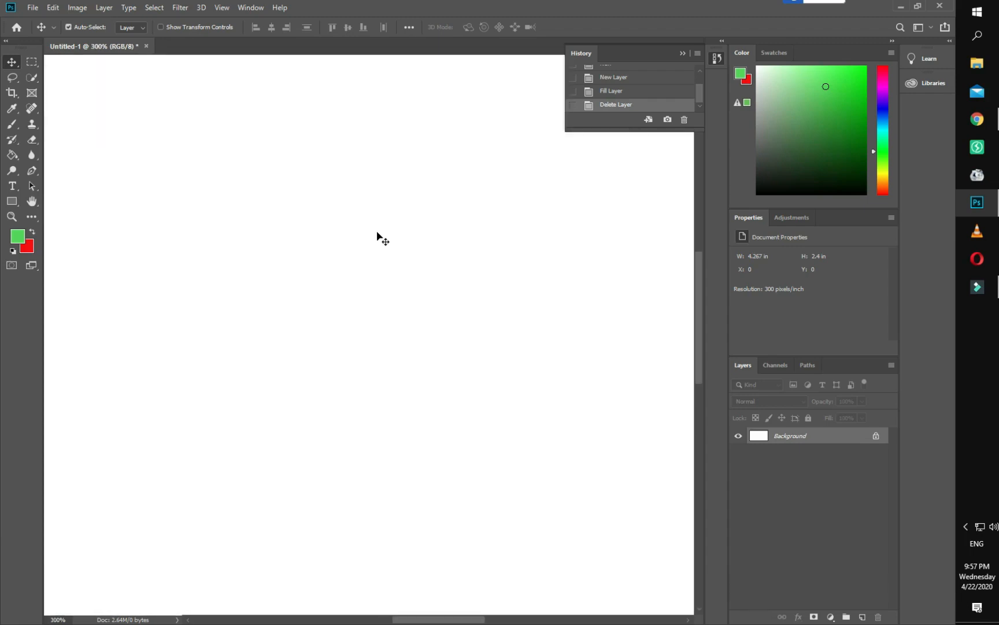
pyautogui.scroll(-2, 378, 238)
pyautogui.scroll(-4, 378, 237)
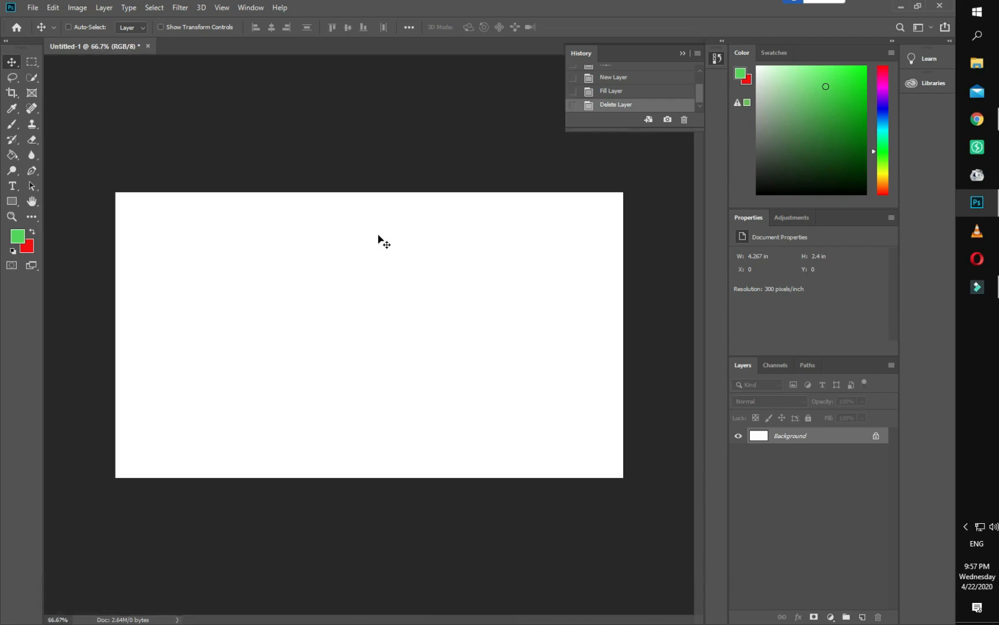
pyautogui.press('ctrl')
pyautogui.hotkey('ctrl', '0')
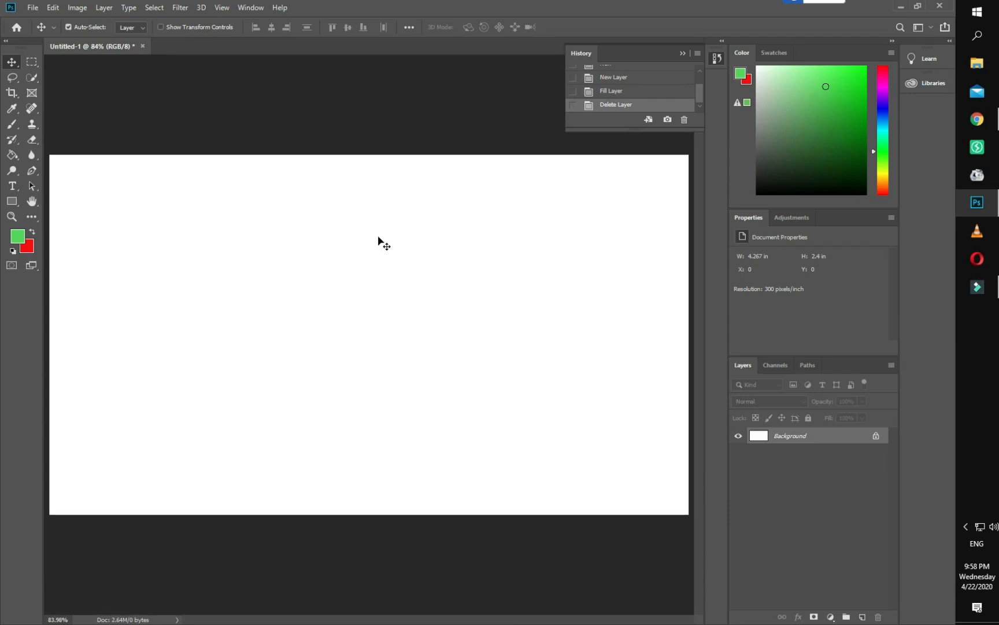
pyautogui.hotkey('ctrl', '1')
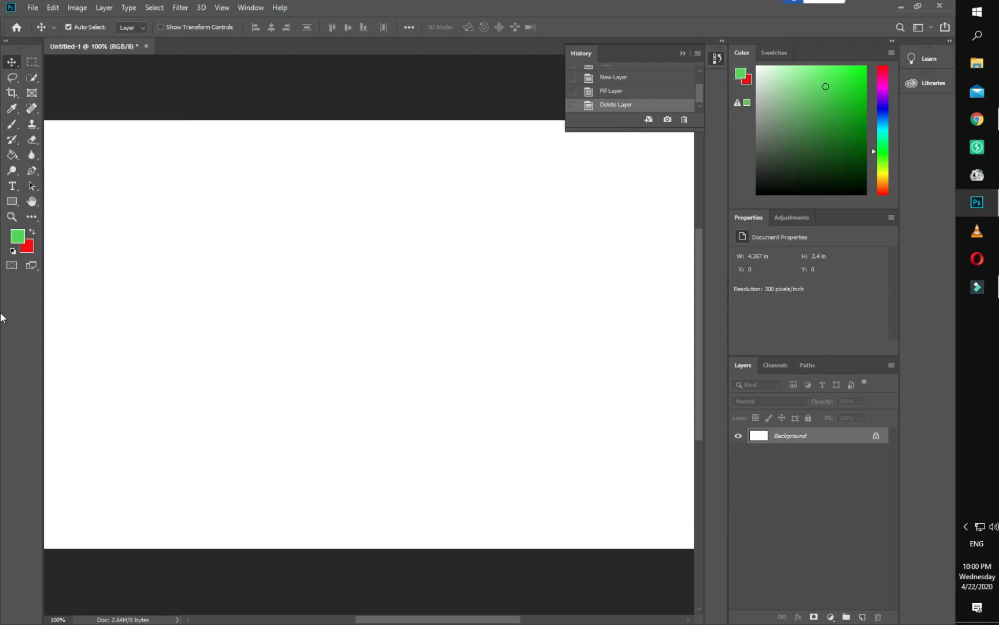
# Switch the toolbox to a single-column layout and restore its two-column layout.
pyautogui.click(6, 43)
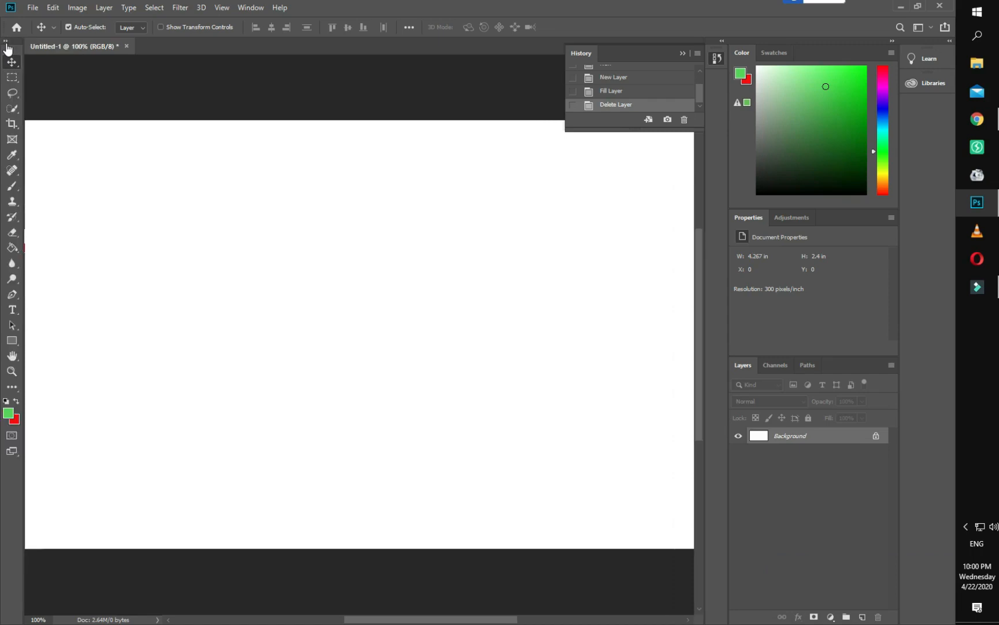
pyautogui.click(6, 43)
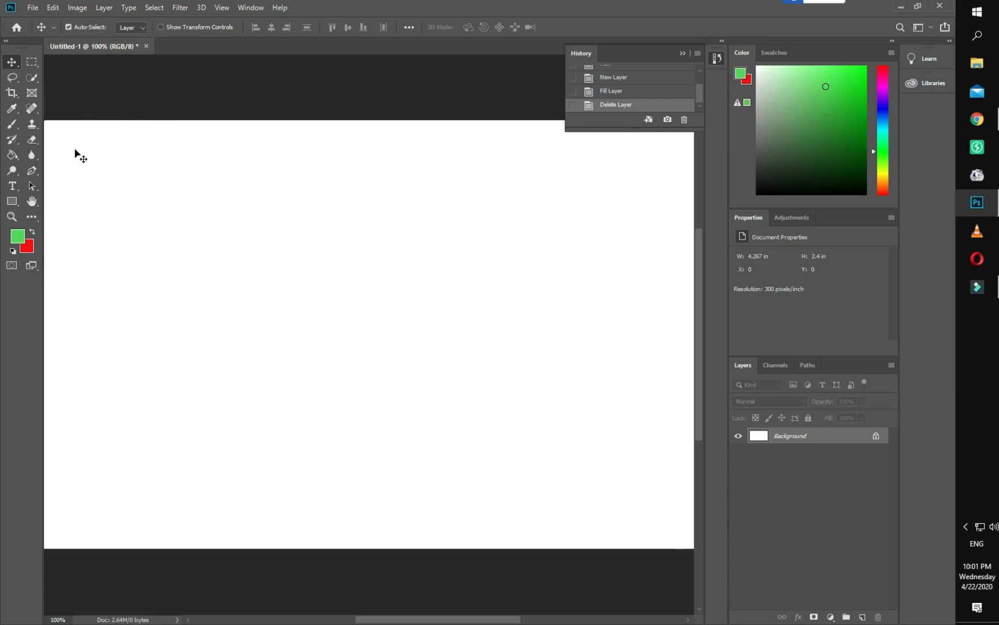
pyautogui.hotkey('ctrl', '-')
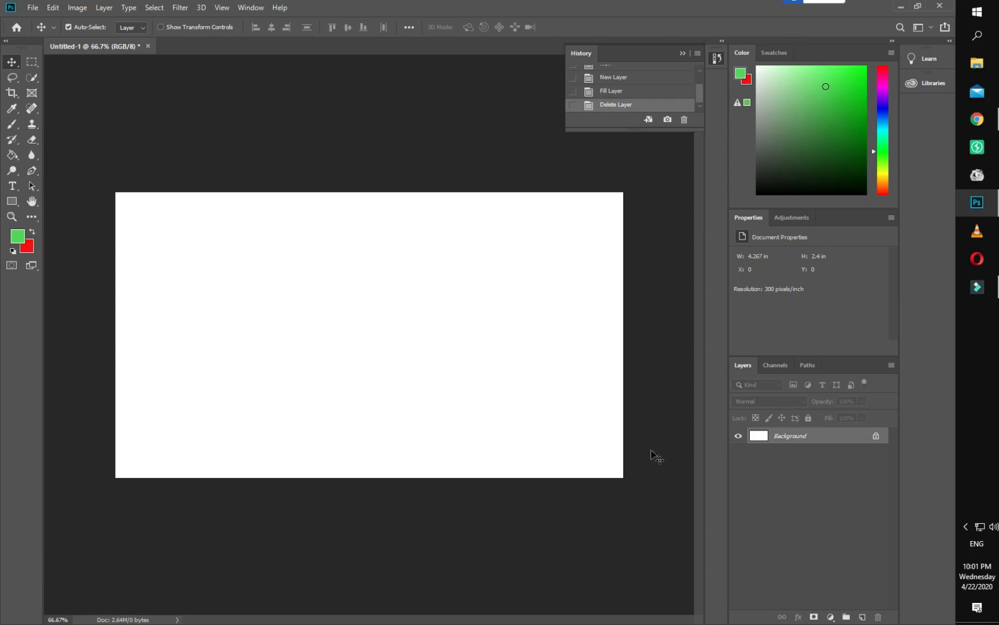
# Add a new layer, paint a diagonal green brush stroke on it, and move the stroke slightly with the Move tool.
pyautogui.click(863, 618)
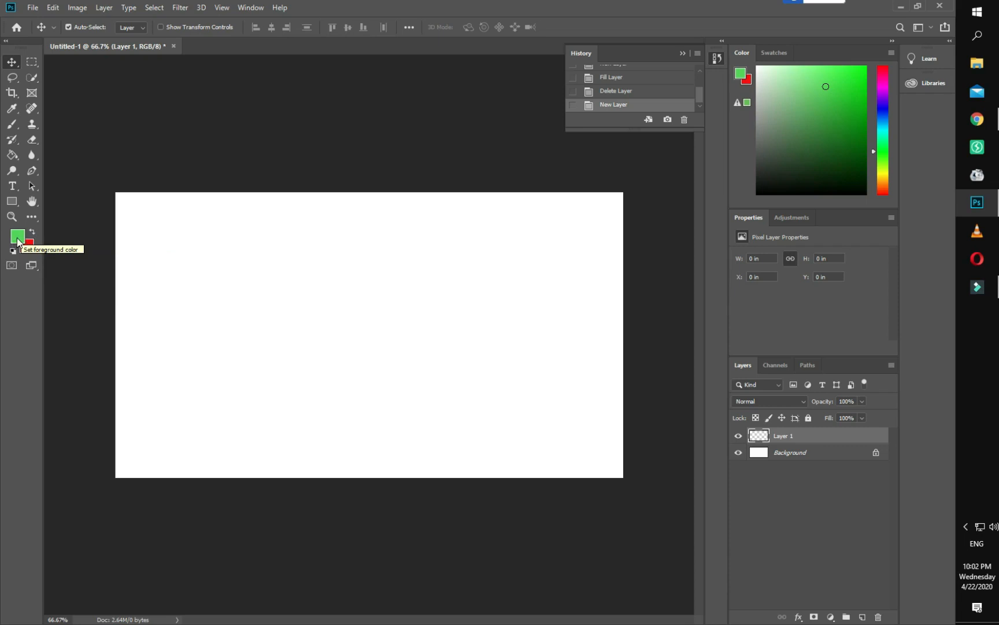
pyautogui.click(11, 124)
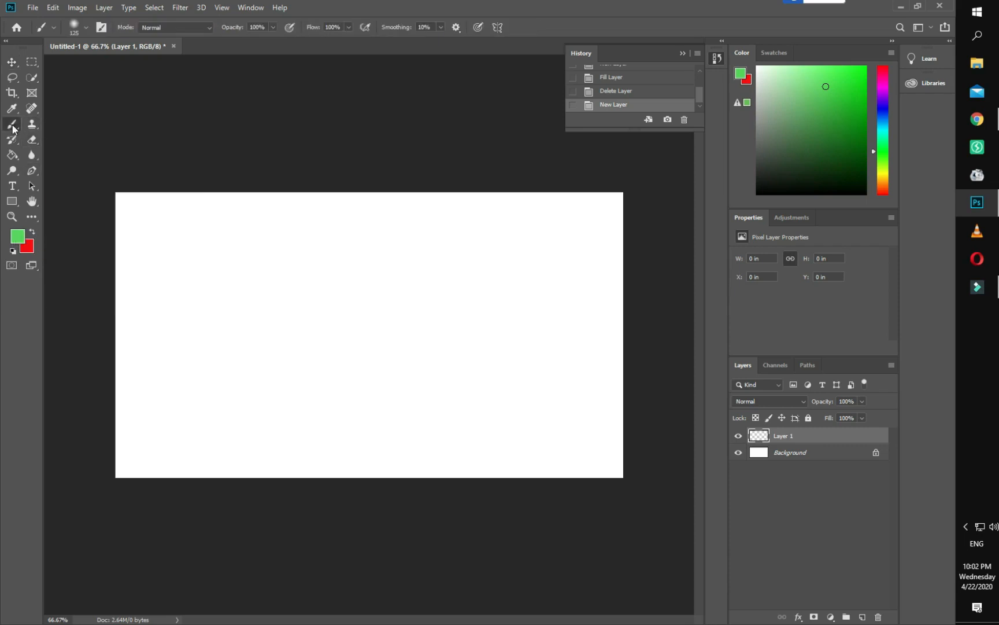
pyautogui.click(188, 266)
pyautogui.moveTo(225, 307)
pyautogui.mouseDown()
pyautogui.moveTo(339, 449)
pyautogui.moveTo(383, 483)
pyautogui.mouseUp()
pyautogui.press('v')
pyautogui.moveTo(255, 354)
pyautogui.mouseDown()
pyautogui.moveTo(260, 319)
pyautogui.moveTo(298, 298)
pyautogui.moveTo(400, 362)
pyautogui.moveTo(208, 331)
pyautogui.moveTo(375, 291)
pyautogui.moveTo(314, 374)
pyautogui.moveTo(274, 339)
pyautogui.moveTo(244, 354)
pyautogui.mouseUp()
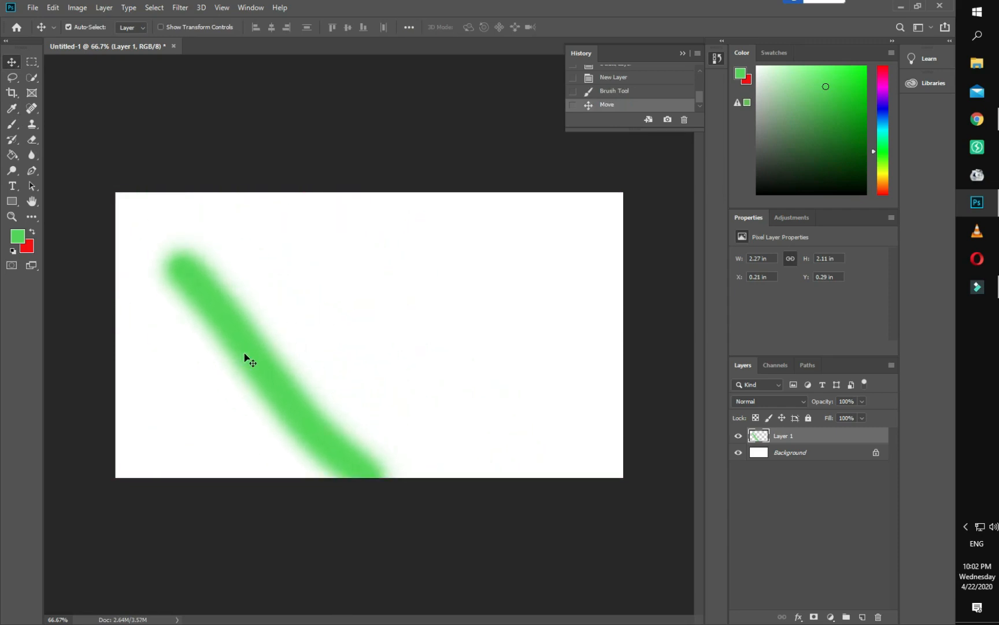
# Paint a second diagonal green brush stroke directly on the Background layer and try to move it.
pyautogui.click(785, 453)
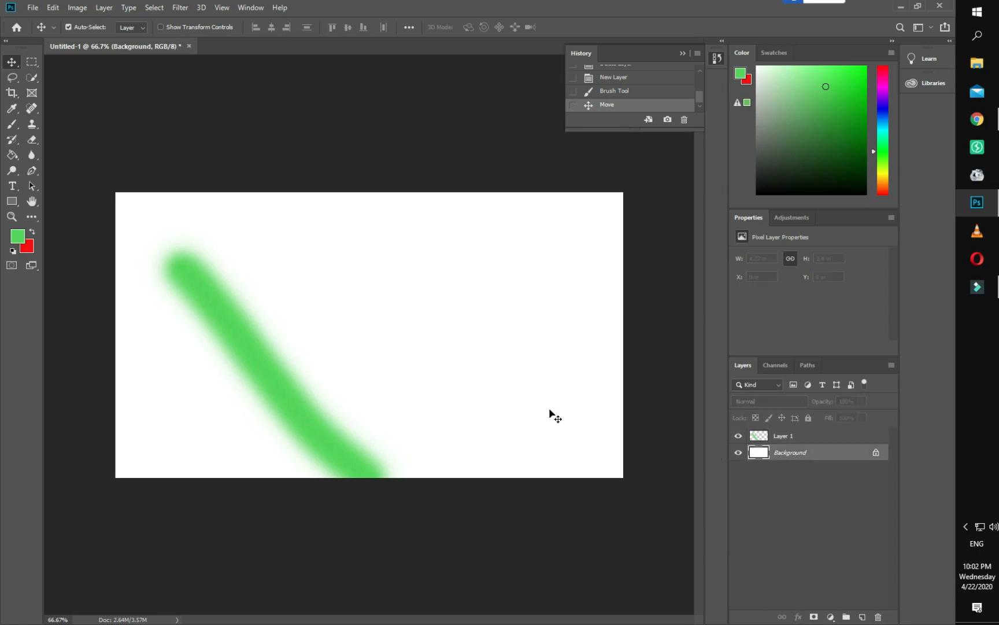
pyautogui.click(12, 124)
pyautogui.moveTo(363, 234)
pyautogui.mouseDown()
pyautogui.moveTo(446, 314)
pyautogui.moveTo(561, 480)
pyautogui.mouseUp()
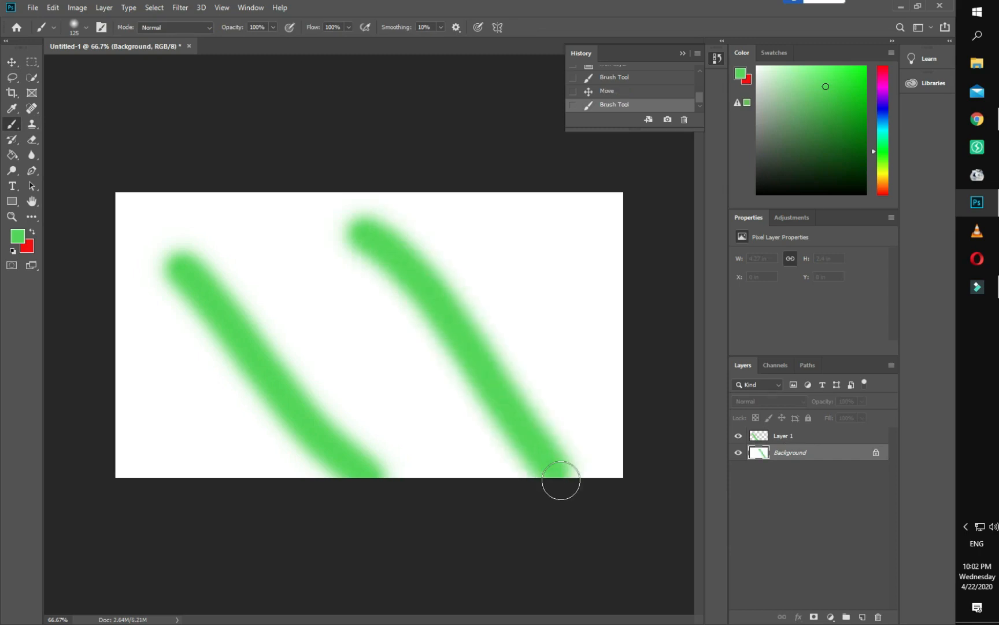
pyautogui.press('v')
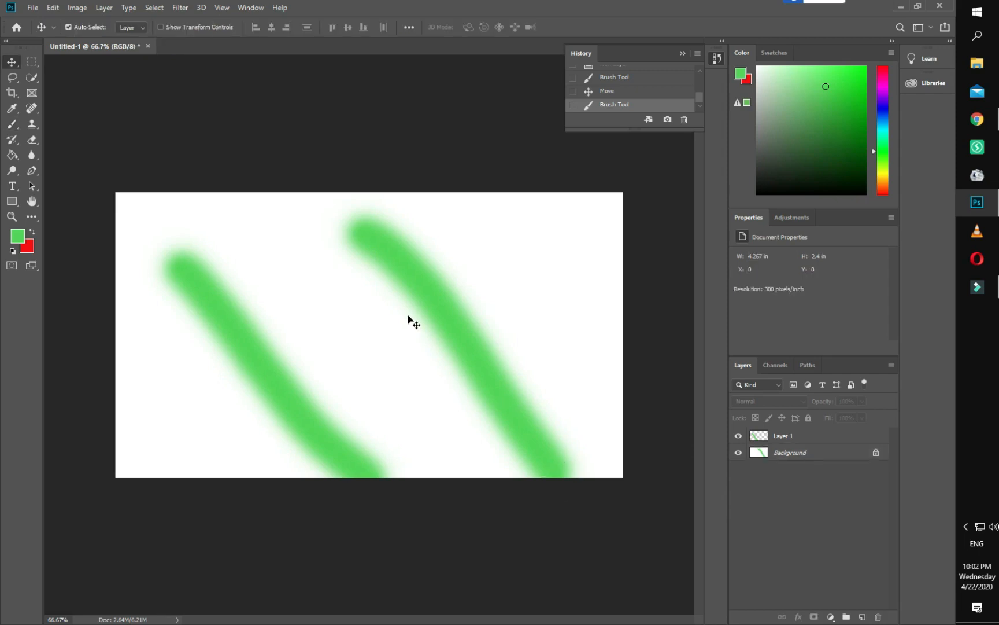
pyautogui.moveTo(421, 281); pyautogui.dragTo(398, 286)
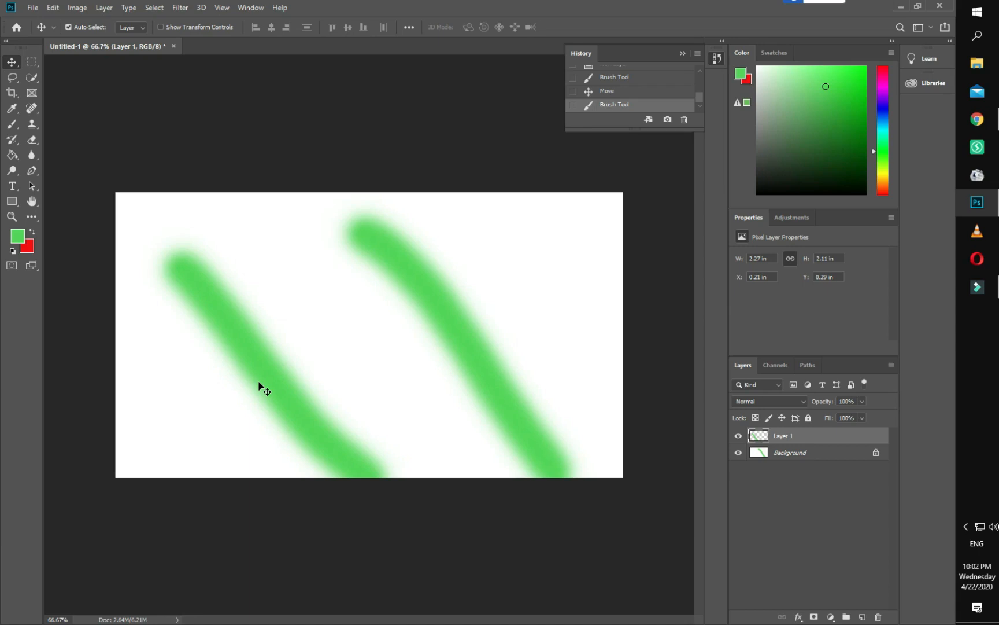
# Move the Layer 1 stroke up to the canvas's upper edge and try to move the locked Background layer.
pyautogui.moveTo(252, 374)
pyautogui.mouseDown()
pyautogui.moveTo(243, 357)
pyautogui.moveTo(259, 292)
pyautogui.mouseUp()
pyautogui.click(790, 452)
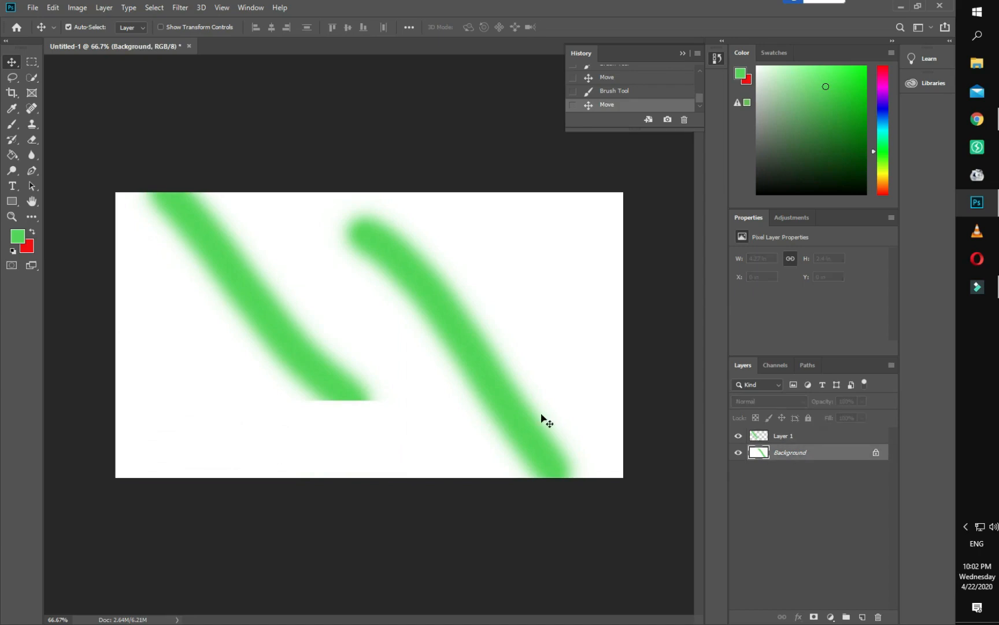
pyautogui.click(472, 317)
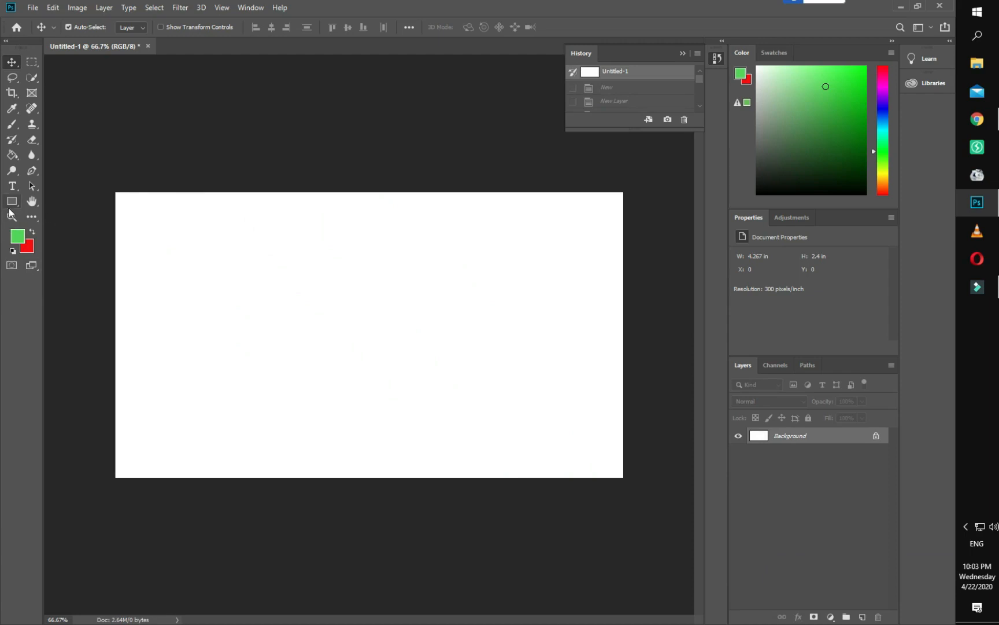
# Paint a diagonal red brush stroke and a parallel green one beside it, swapping the foreground and background colors between them.
pyautogui.click(31, 232)
pyautogui.click(32, 233)
pyautogui.click(32, 232)
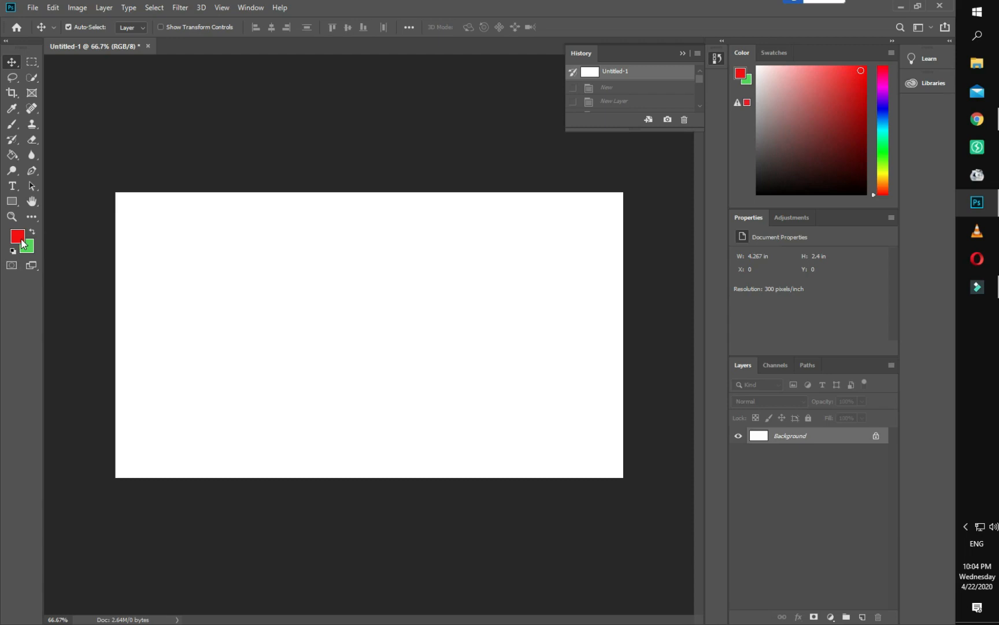
pyautogui.click(12, 124)
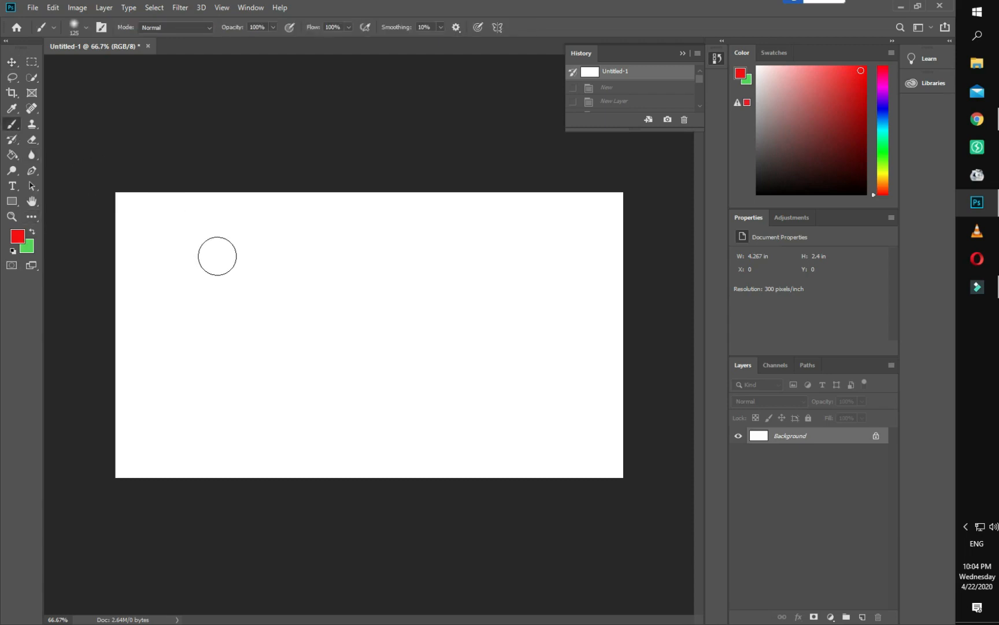
pyautogui.click(220, 260)
pyautogui.moveTo(258, 308); pyautogui.dragTo(390, 486)
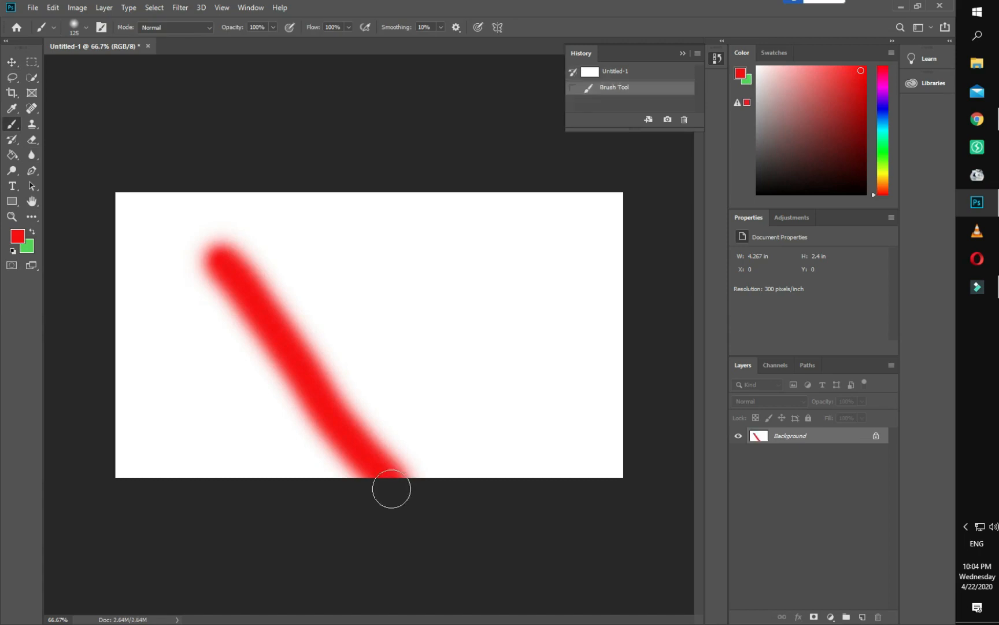
pyautogui.click(32, 232)
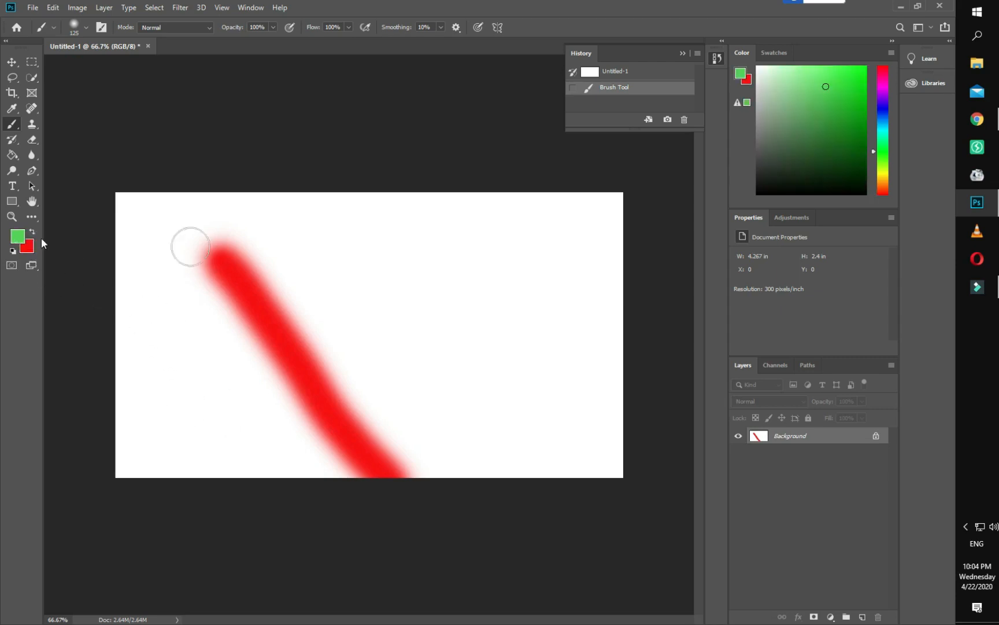
pyautogui.moveTo(422, 240); pyautogui.dragTo(583, 477)
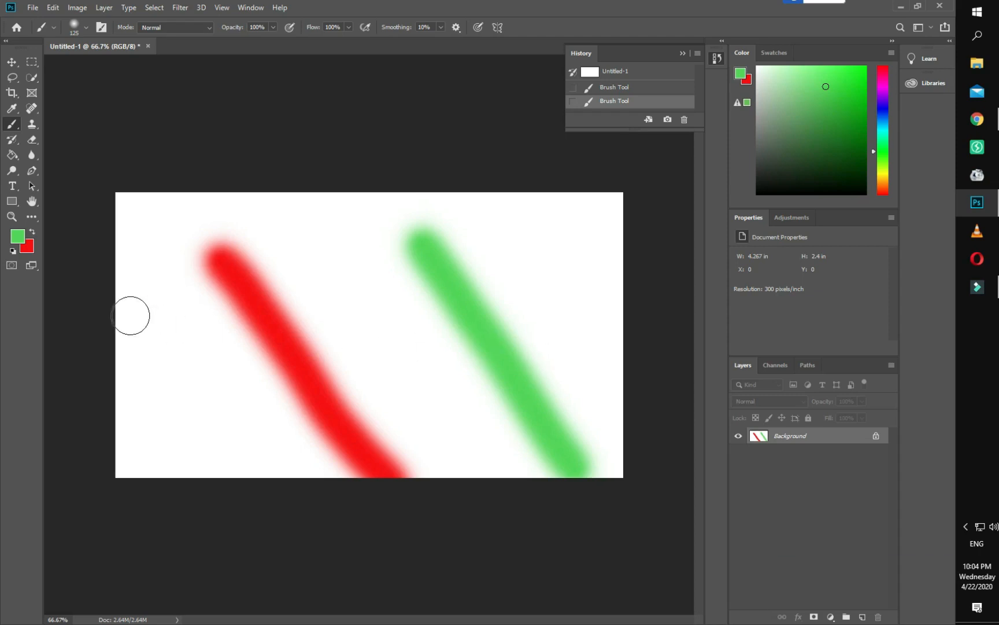
# Reset the colors to default black and white, and pick a bright magenta with hue 305 as the foreground color.
pyautogui.click(13, 251)
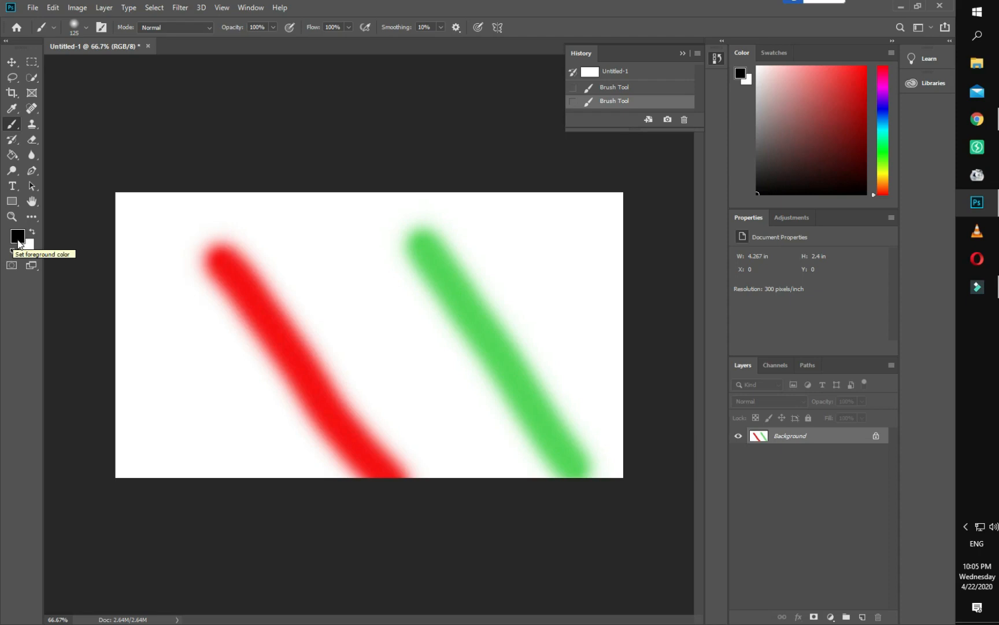
pyautogui.click(18, 237)
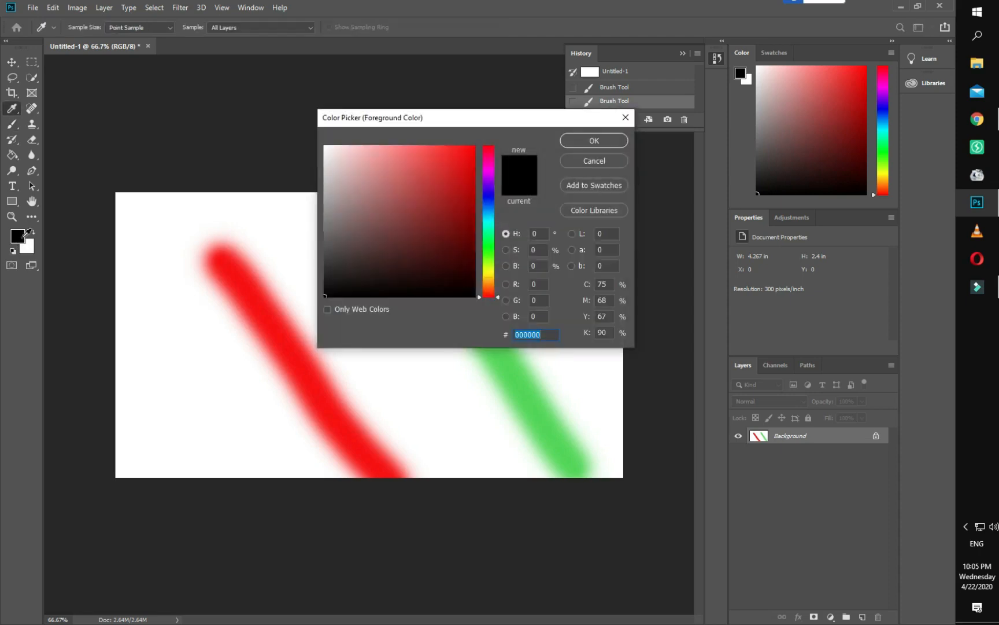
pyautogui.moveTo(478, 299); pyautogui.dragTo(480, 172)
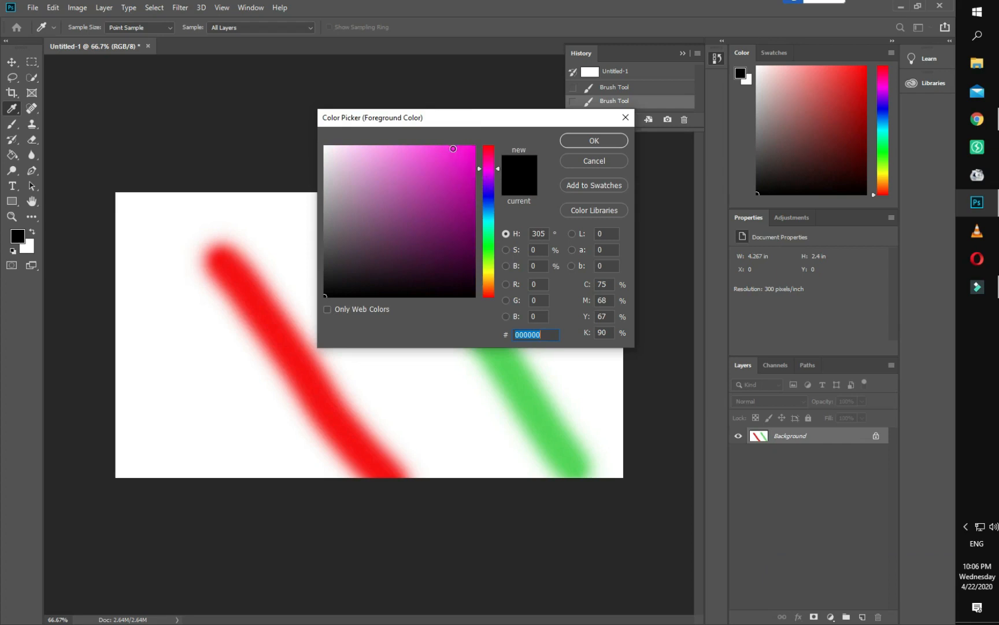
pyautogui.click(453, 149)
pyautogui.click(585, 141)
pyautogui.press('b')
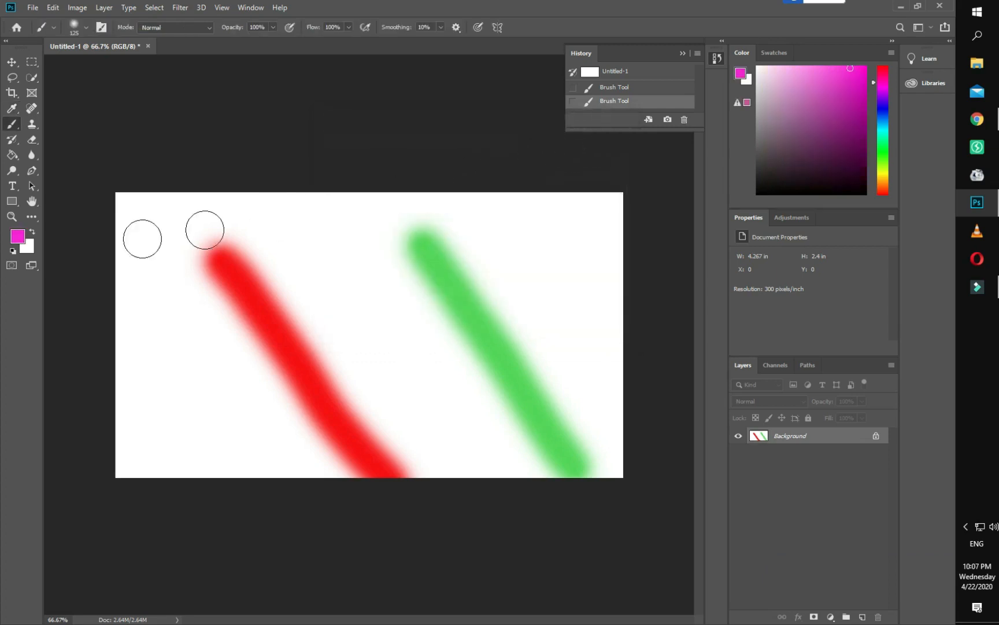
# Set the background color to blue 2020e7 and paint a diagonal magenta brush stroke from the canvas's left edge.
pyautogui.click(32, 248)
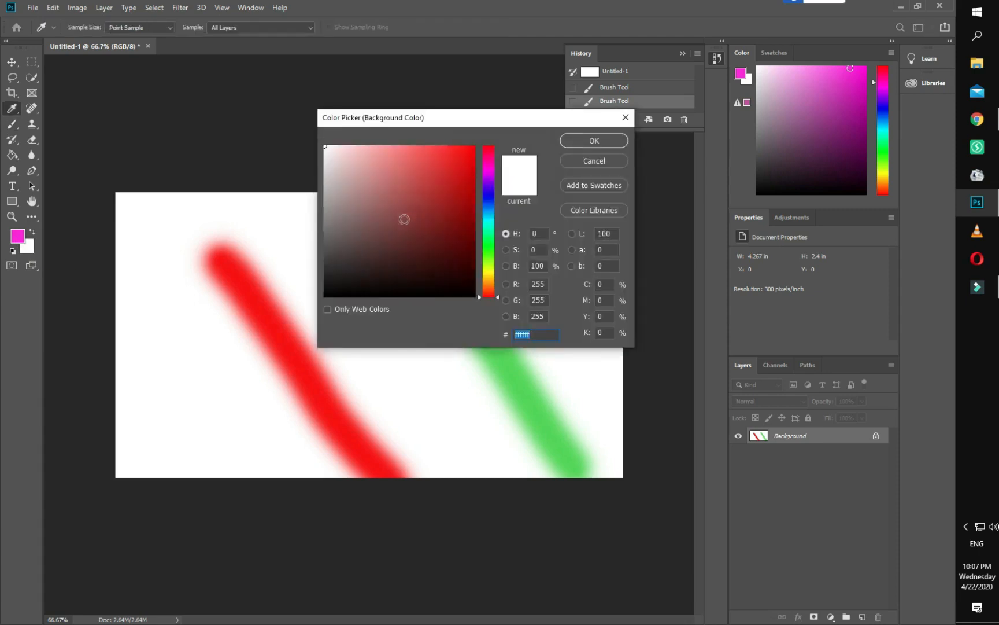
pyautogui.moveTo(479, 294); pyautogui.dragTo(480, 195)
pyautogui.click(455, 160)
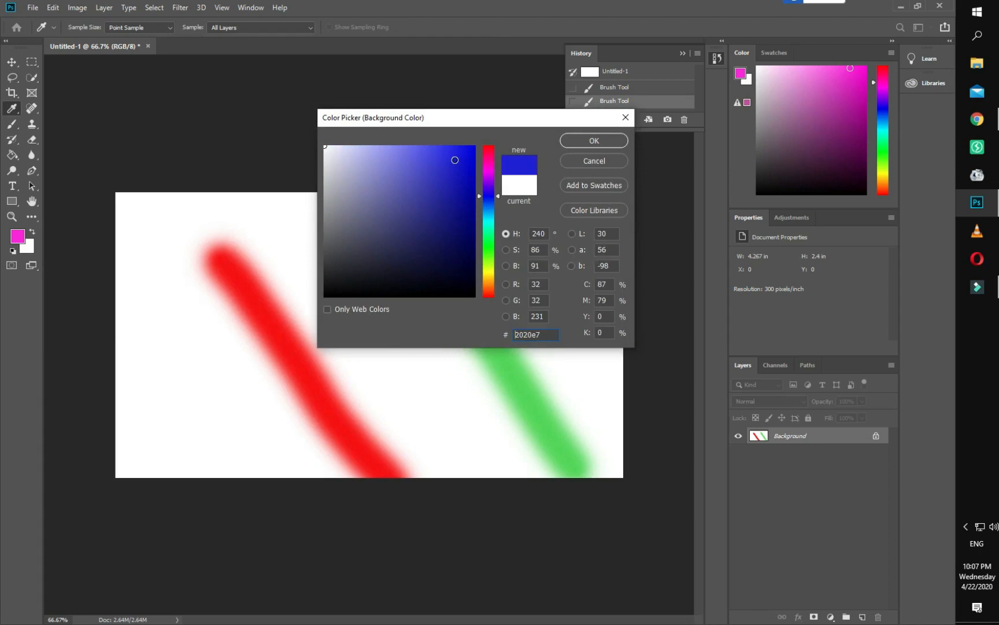
pyautogui.click(622, 142)
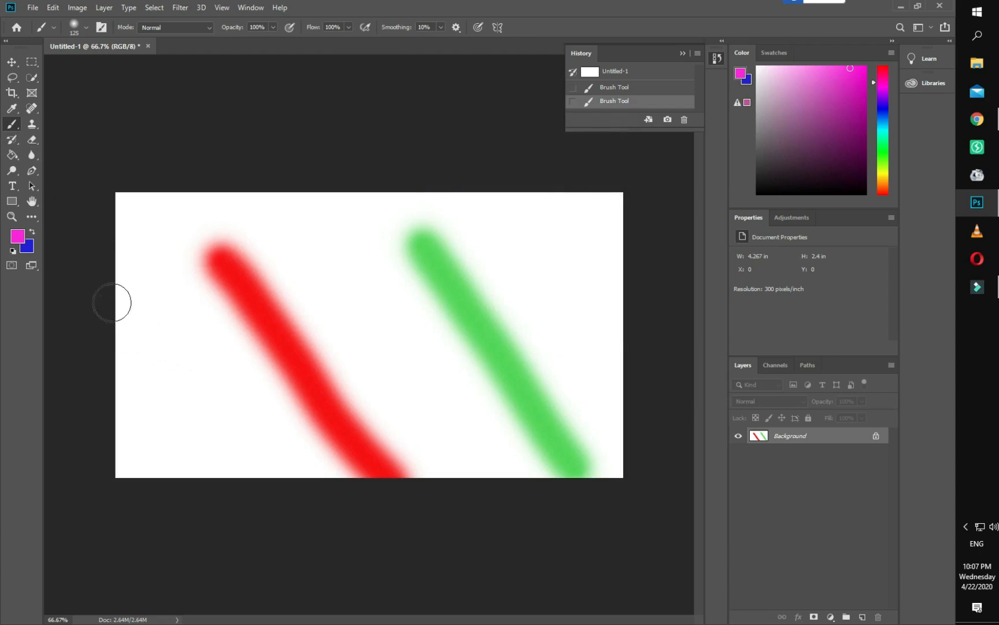
pyautogui.moveTo(111, 299); pyautogui.dragTo(253, 517)
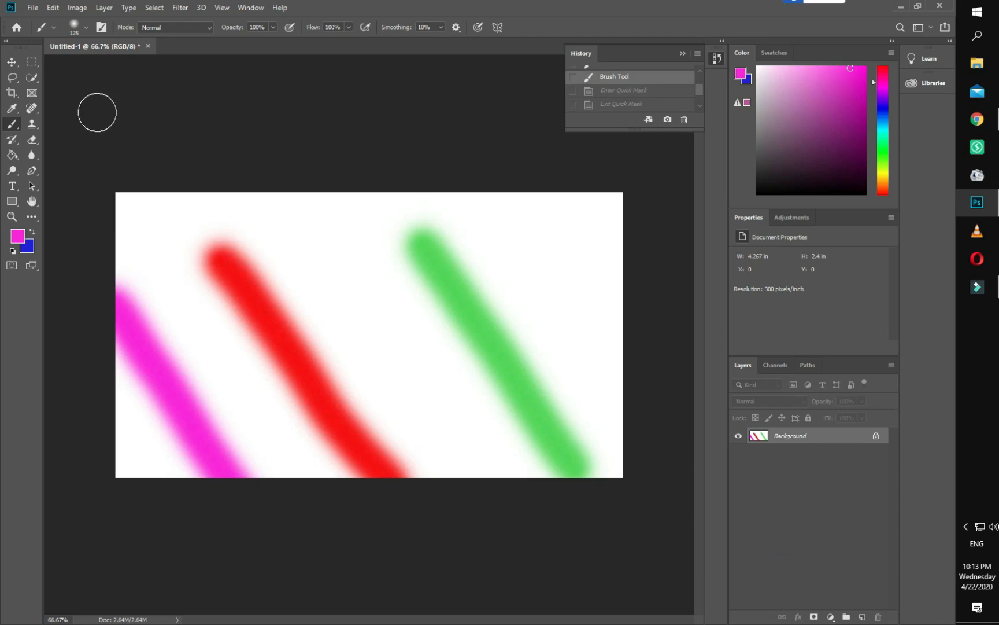
# Place a fixed-size 64 × 64 px rectangular marquee selection over the middle of the red stroke.
pyautogui.click(33, 68)
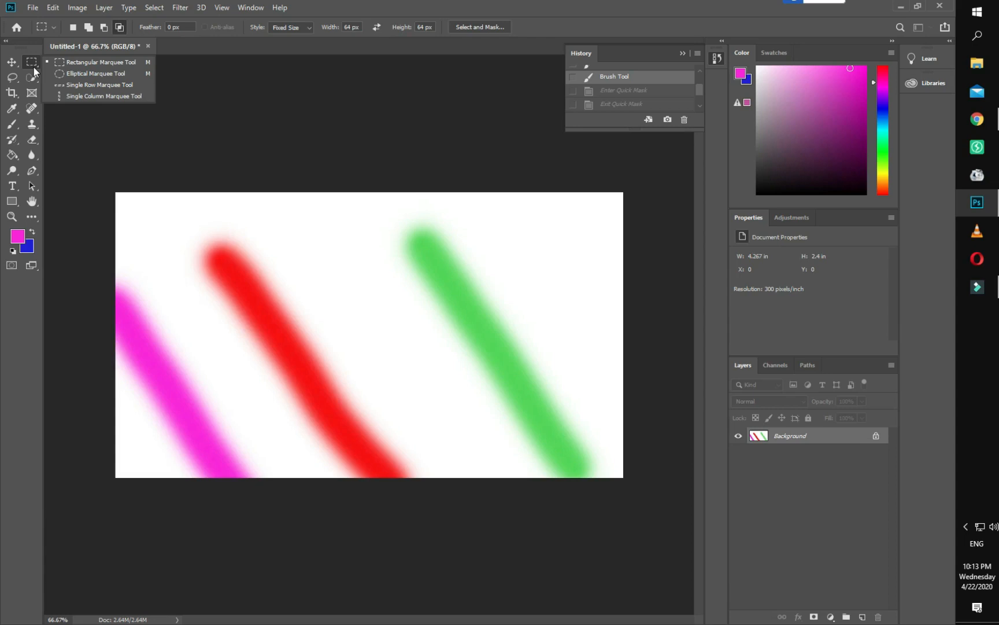
pyautogui.click(71, 62)
pyautogui.moveTo(238, 264); pyautogui.dragTo(288, 334)
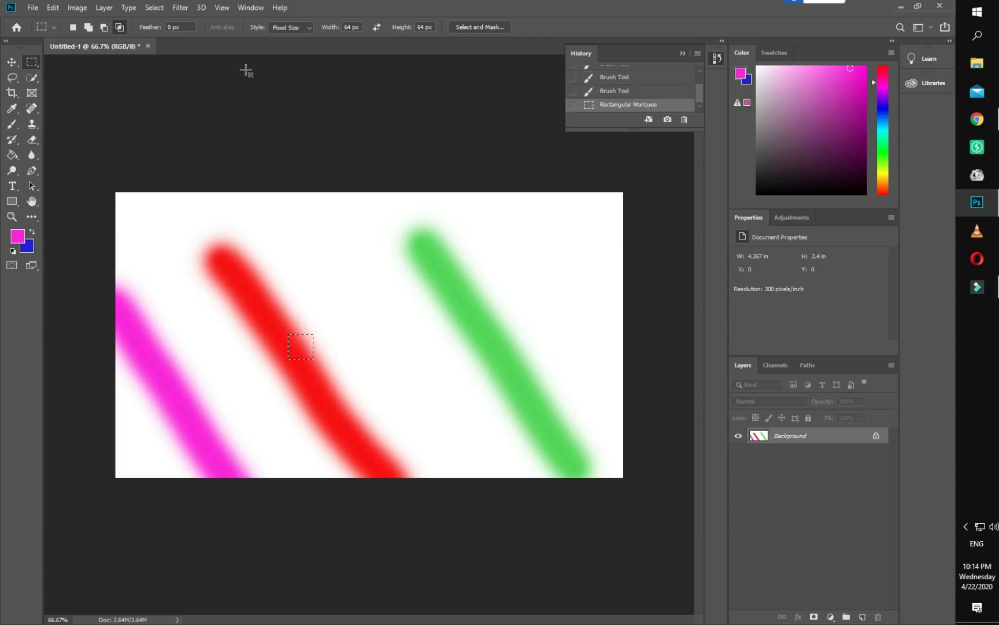
# Set the rectangular marquee style back to Normal and clear the small selection on the red stroke.
pyautogui.click(311, 26)
pyautogui.click(300, 38)
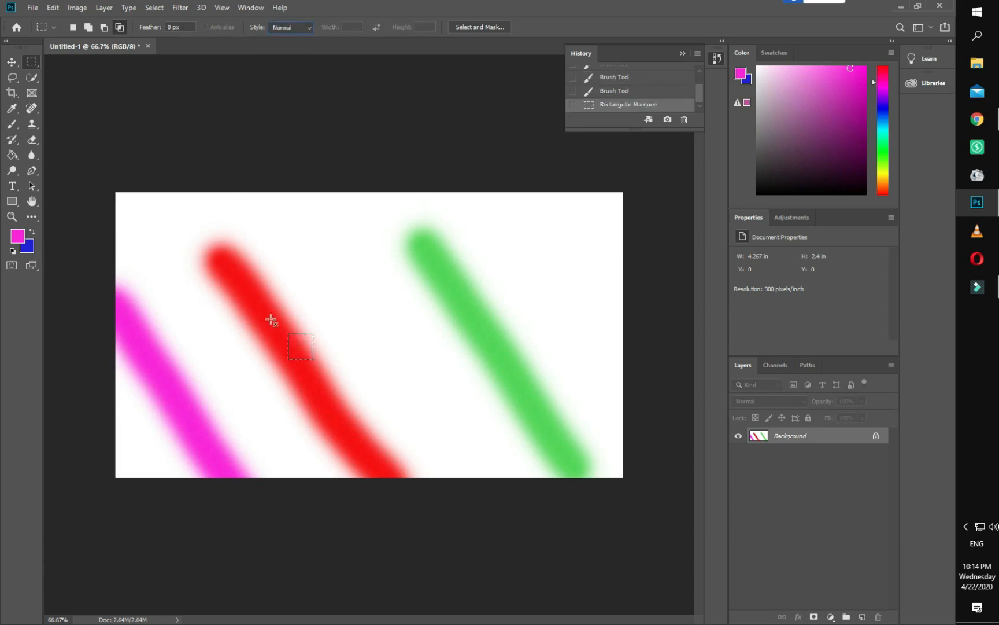
pyautogui.click(246, 291)
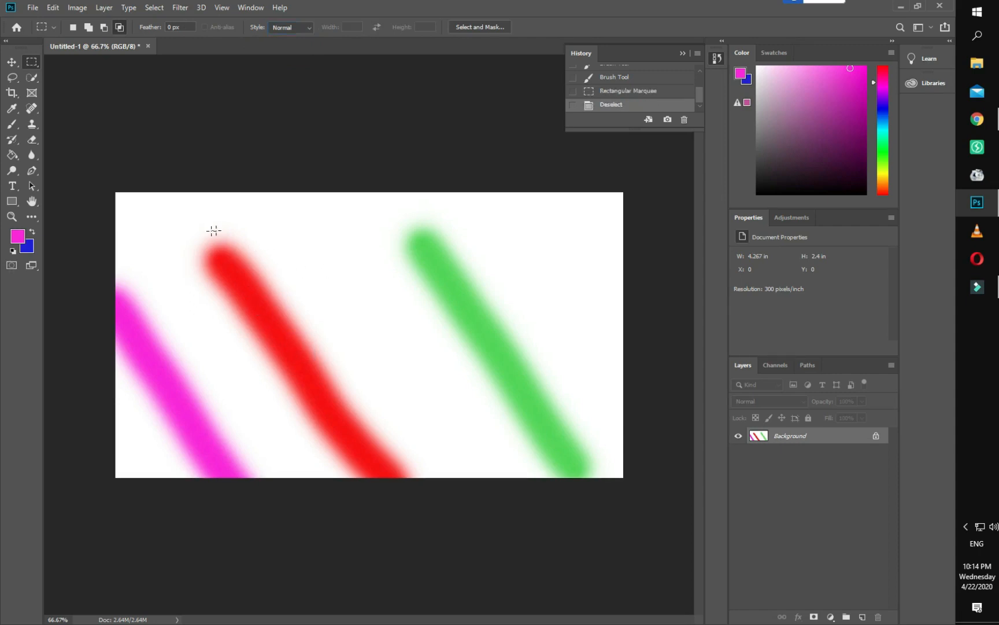
# Revert the document to its initial blank history state and draw a large rectangular marquee selection across the middle of the canvas.
pyautogui.scroll(3, 636, 87)
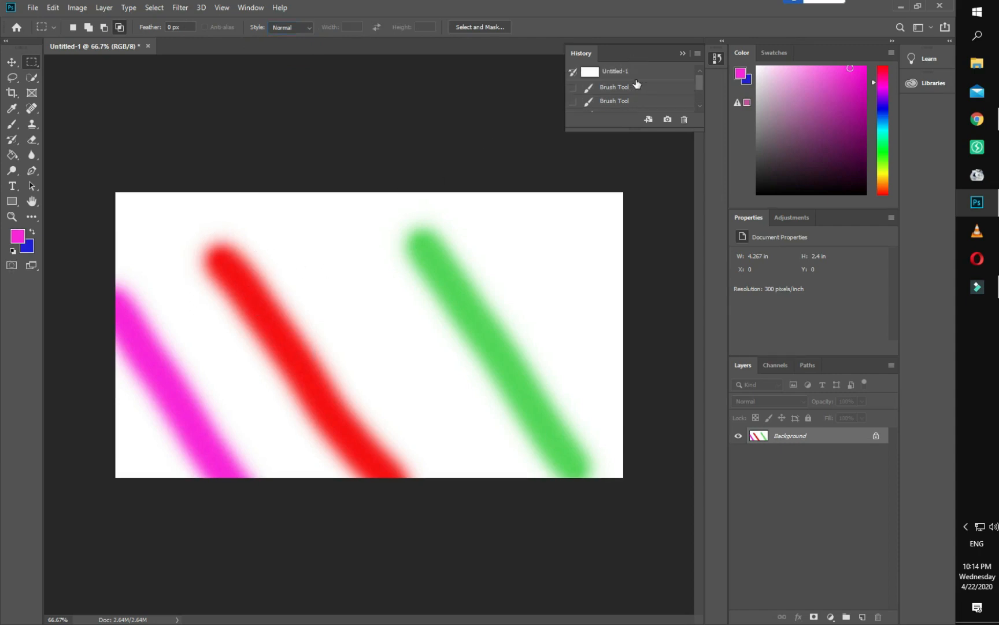
pyautogui.click(630, 77)
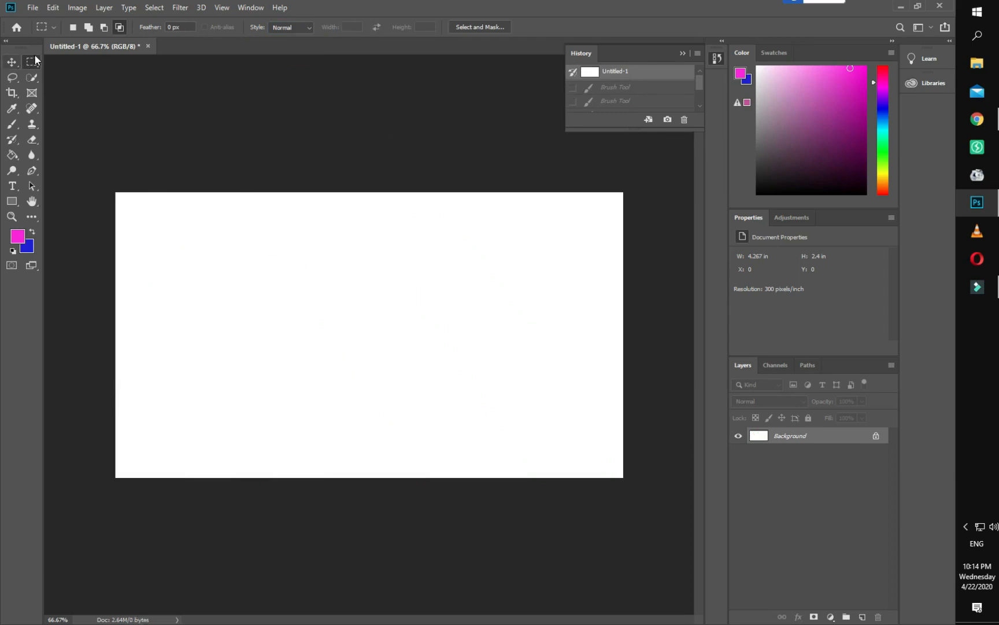
pyautogui.moveTo(196, 250); pyautogui.dragTo(509, 401)
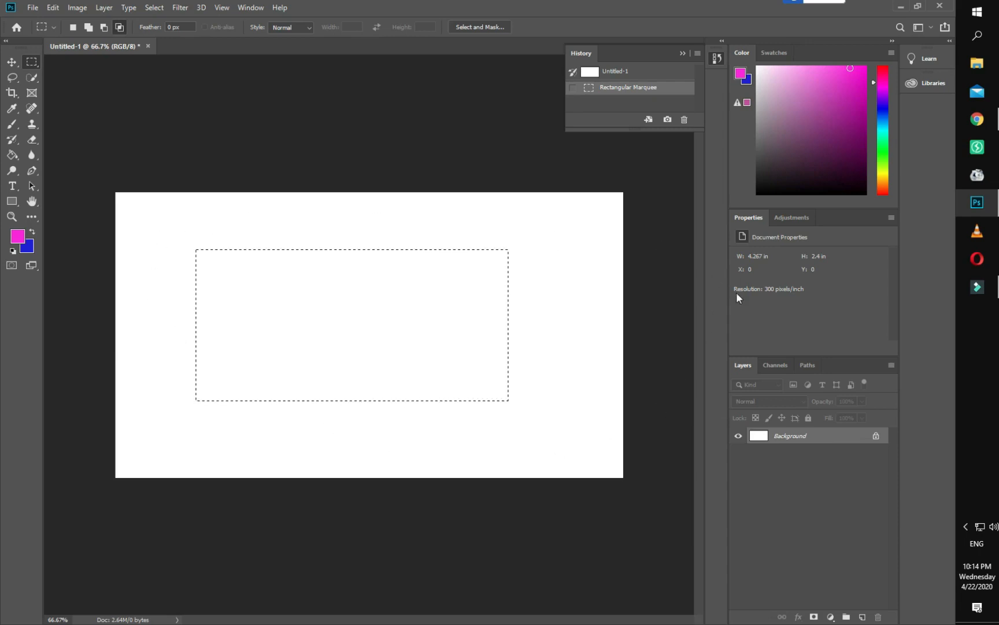
# Paint magenta brush strokes across the rectangular selection and along all four of its inner edges, starting and ending some strokes outside it.
pyautogui.click(12, 125)
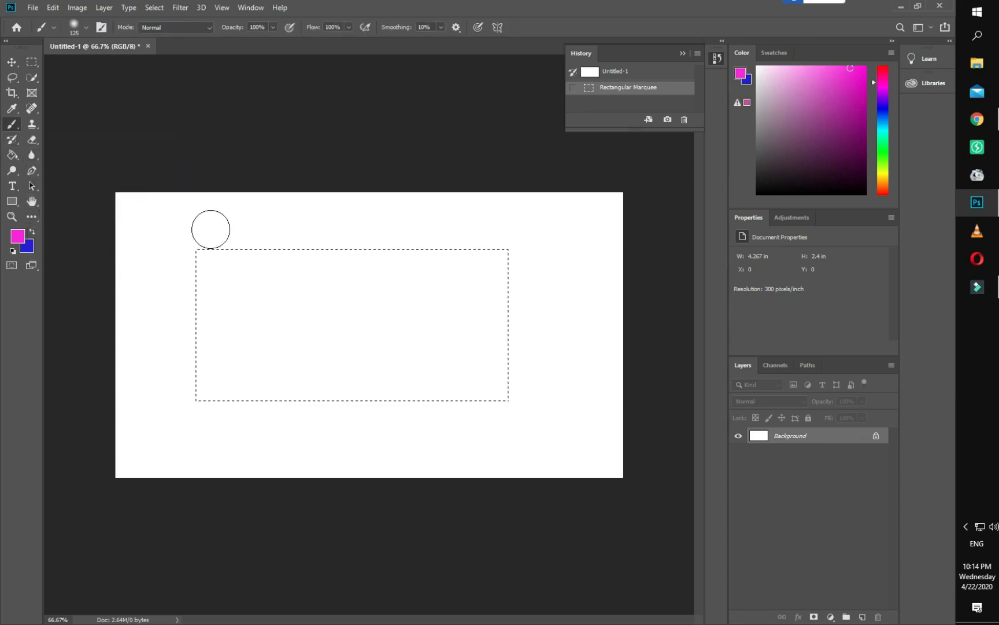
pyautogui.moveTo(211, 232)
pyautogui.mouseDown()
pyautogui.moveTo(207, 199)
pyautogui.moveTo(138, 282)
pyautogui.moveTo(197, 455)
pyautogui.moveTo(193, 431)
pyautogui.mouseUp()
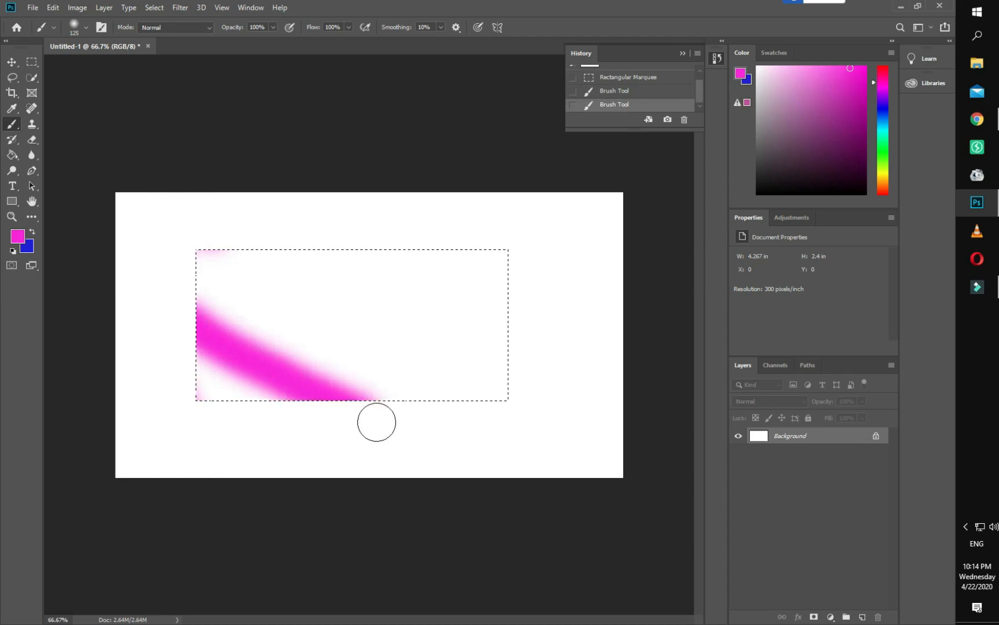
pyautogui.moveTo(376, 422); pyautogui.dragTo(384, 421)
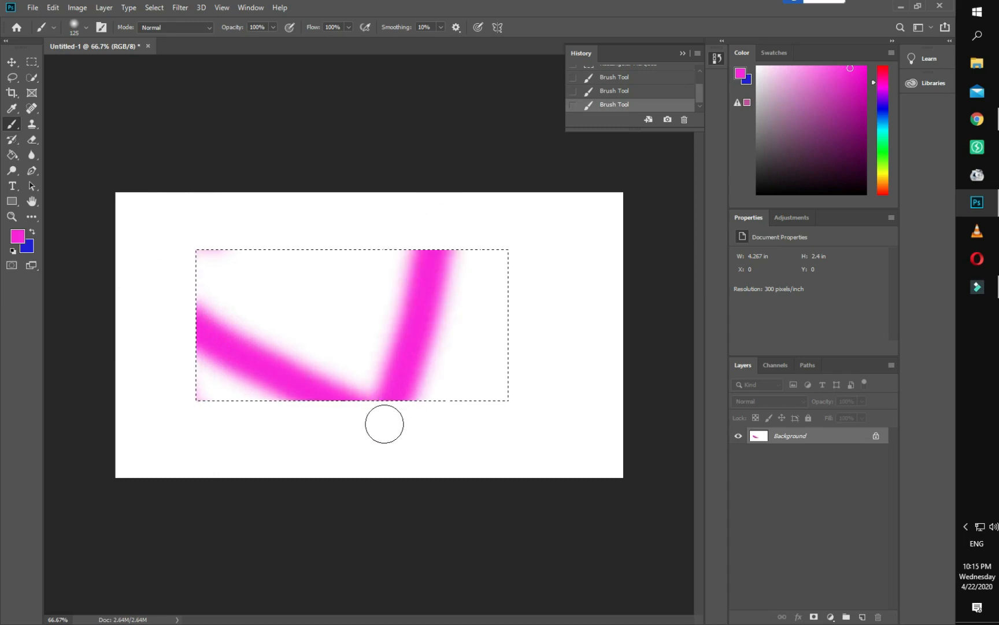
pyautogui.moveTo(199, 255); pyautogui.dragTo(506, 254)
pyautogui.moveTo(509, 317)
pyautogui.mouseDown()
pyautogui.moveTo(510, 397)
pyautogui.moveTo(205, 391)
pyautogui.mouseUp()
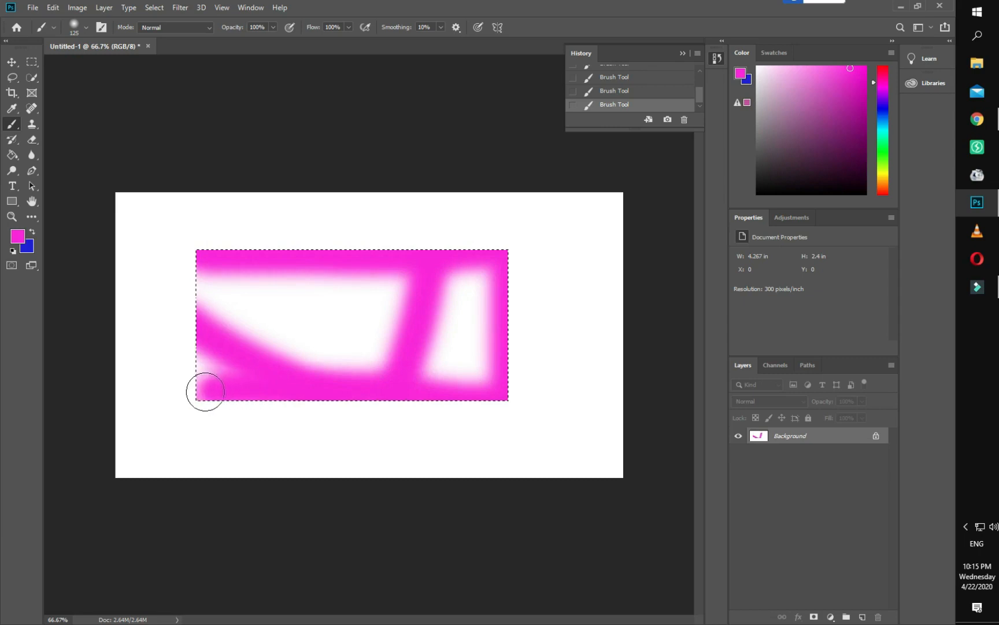
pyautogui.moveTo(201, 331); pyautogui.dragTo(207, 261)
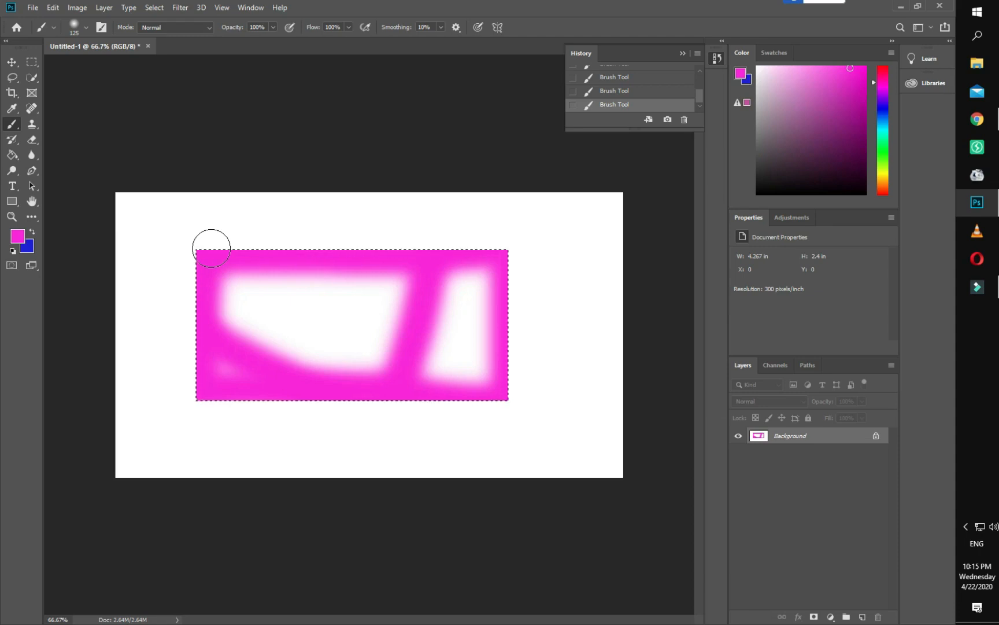
# Try moving the selected painted area slightly up and left with the Move tool, and undo the move.
pyautogui.click(13, 65)
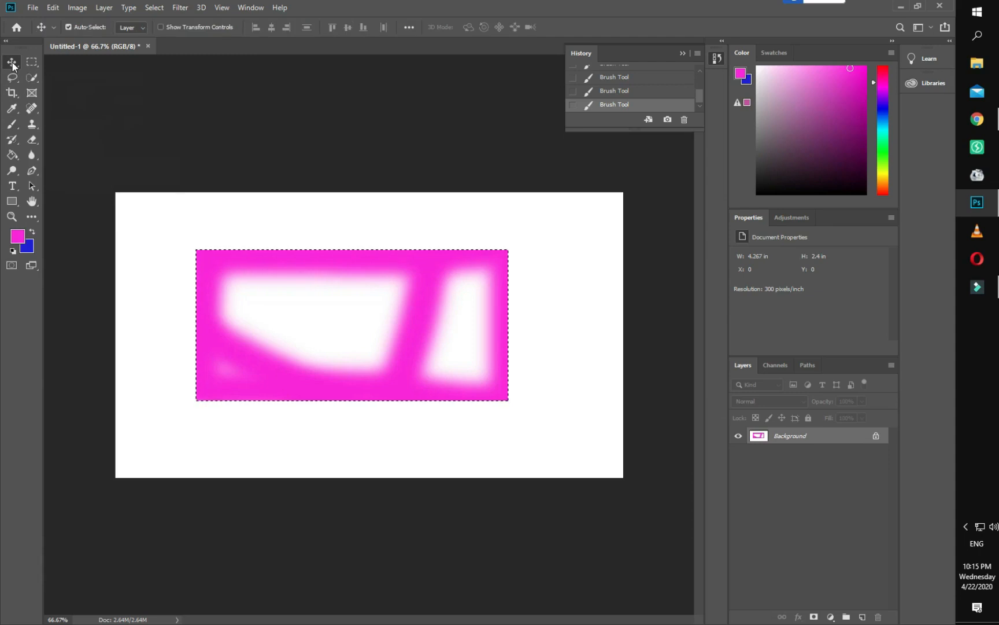
pyautogui.moveTo(415, 331); pyautogui.dragTo(397, 318)
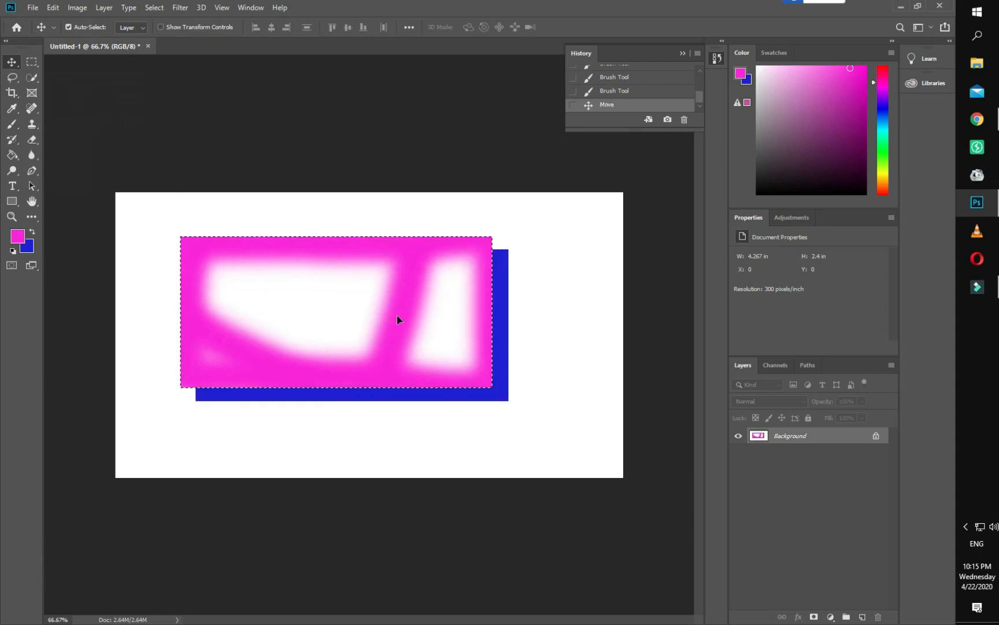
pyautogui.press('ctrl')
pyautogui.hotkey('ctrl', 'z')
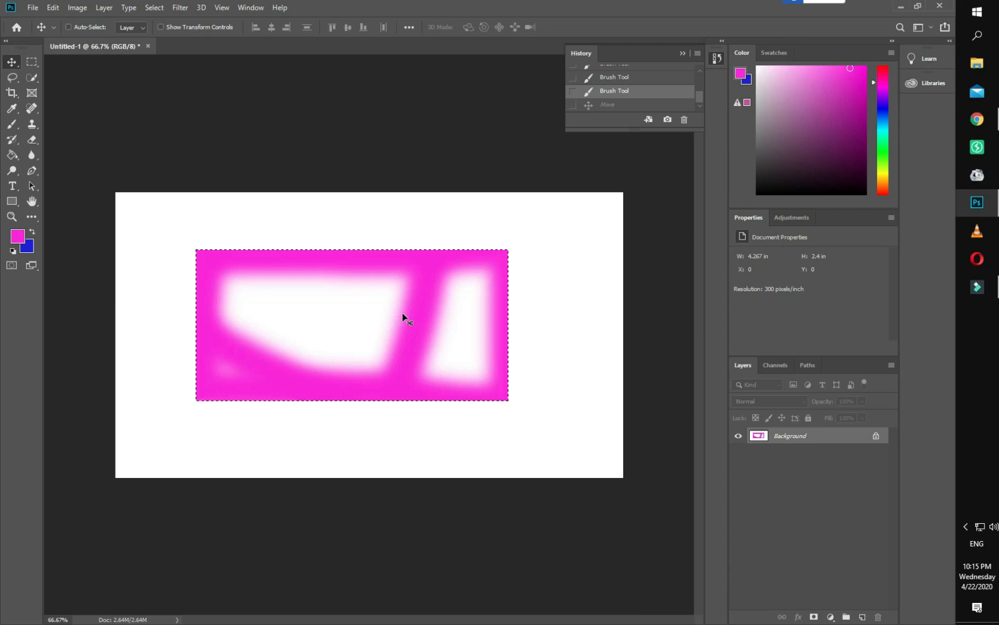
# Deselect the rectangular area and paint a long winding magenta brush stroke across the whole canvas.
pyautogui.hotkey('ctrl', 'd')
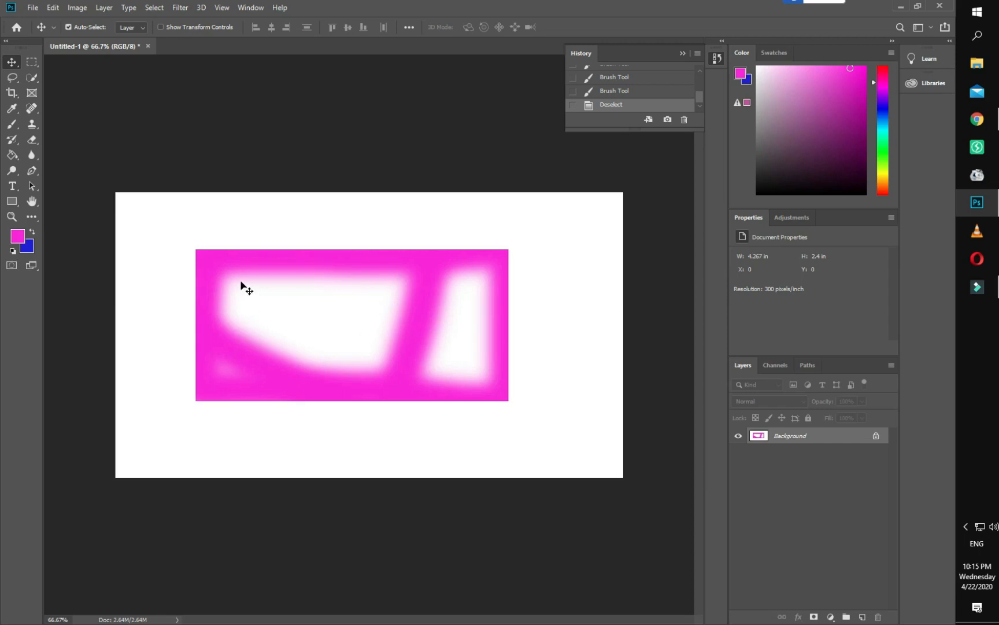
pyautogui.click(13, 127)
pyautogui.moveTo(183, 210)
pyautogui.mouseDown()
pyautogui.moveTo(239, 248)
pyautogui.moveTo(310, 261)
pyautogui.moveTo(429, 206)
pyautogui.moveTo(536, 241)
pyautogui.moveTo(584, 327)
pyautogui.moveTo(372, 419)
pyautogui.moveTo(221, 438)
pyautogui.moveTo(127, 277)
pyautogui.moveTo(221, 410)
pyautogui.moveTo(808, 443)
pyautogui.mouseUp()
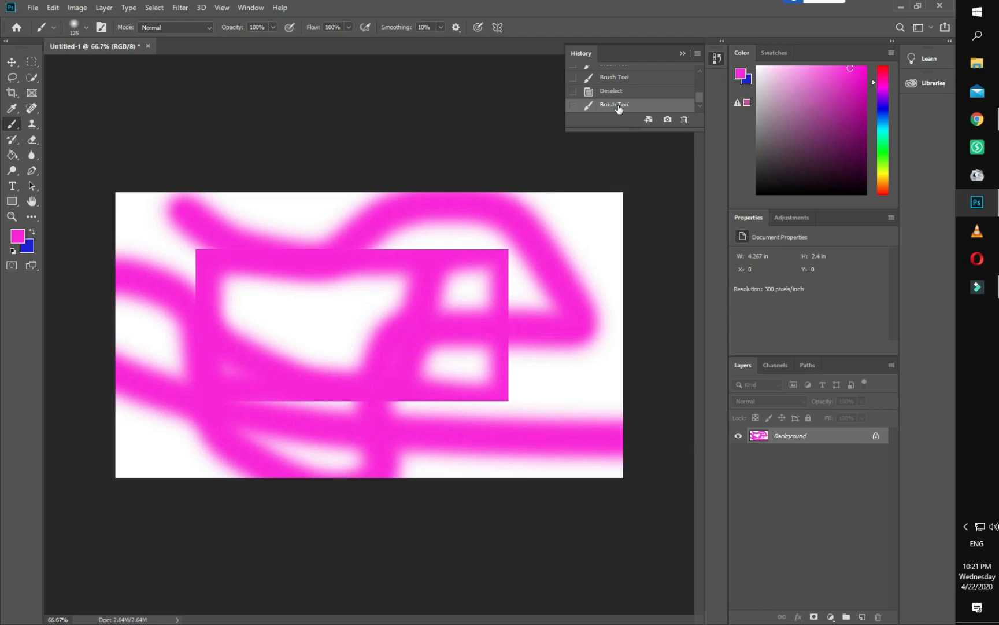
# Undo the magenta brush strokes one after another and return the document to its initial blank history state.
pyautogui.hotkey('ctrl', 'z')
pyautogui.hotkey('ctrl', 'z')
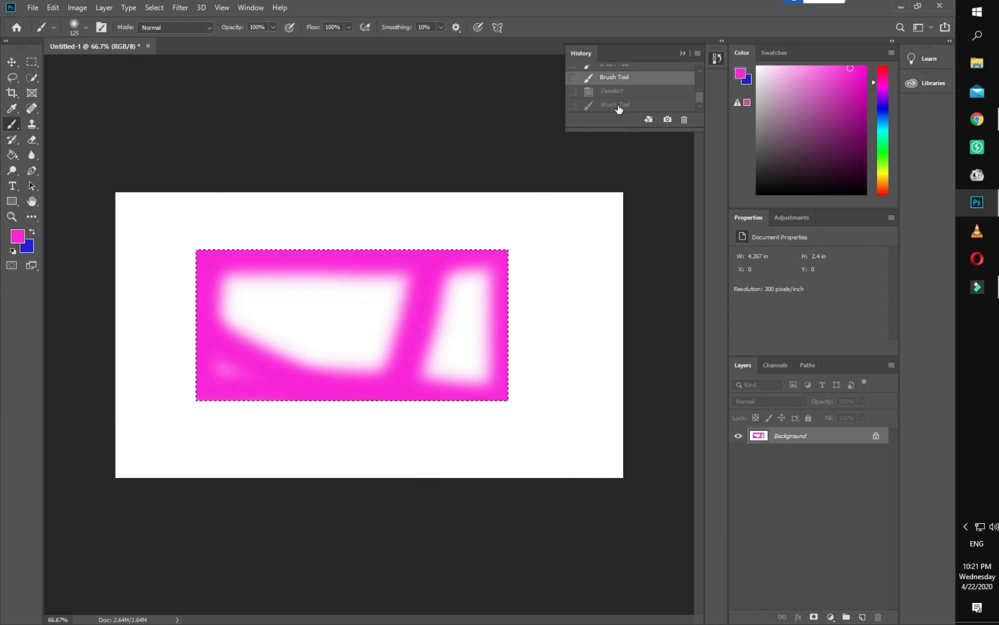
pyautogui.hotkey('ctrl', 'z')
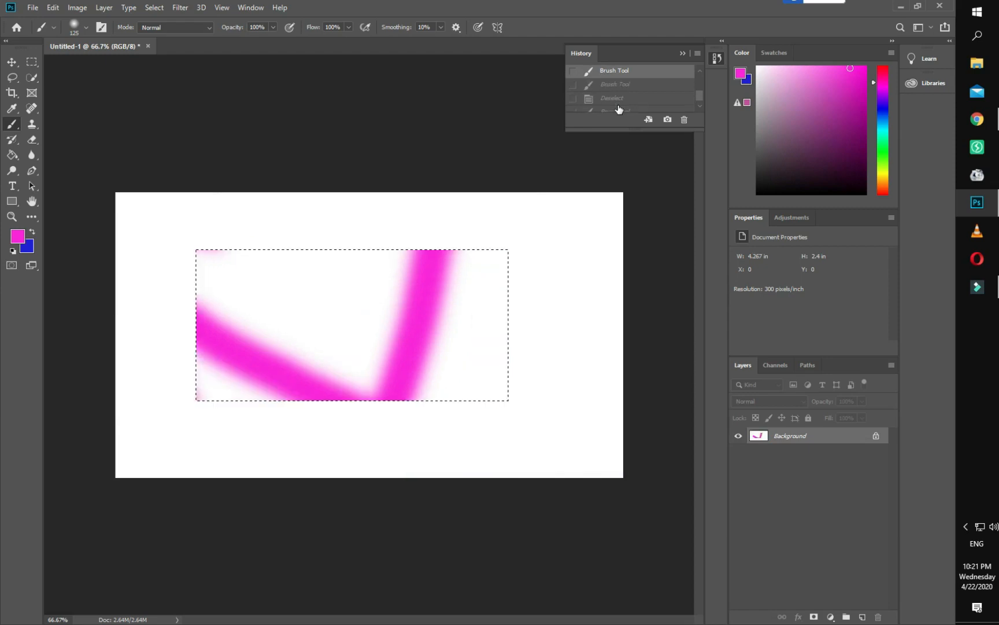
pyautogui.hotkey('ctrl', 'z')
pyautogui.hotkey('ctrl', 'z')
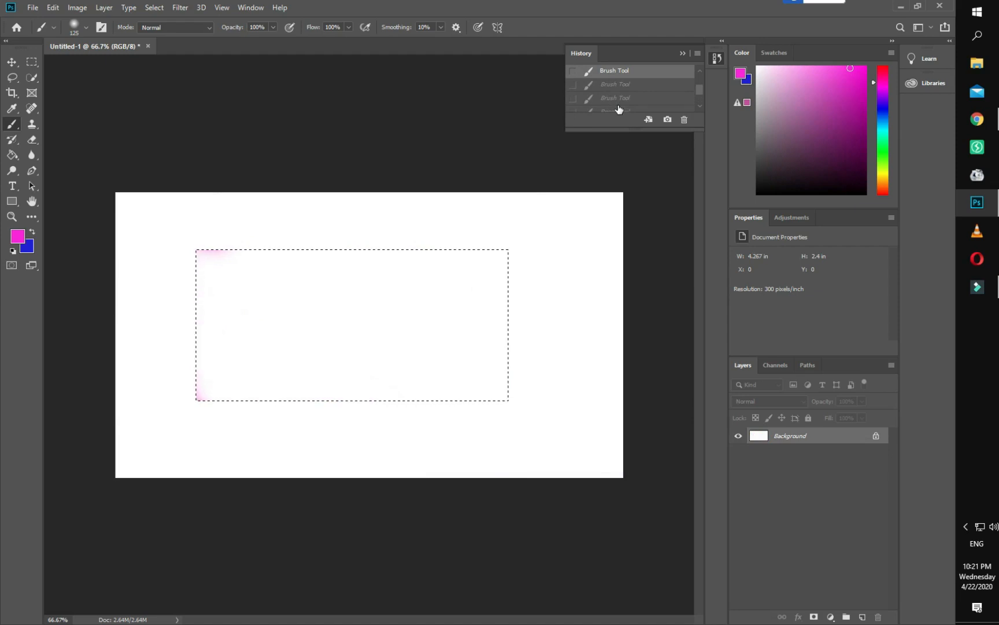
pyautogui.hotkey('ctrl', 'z')
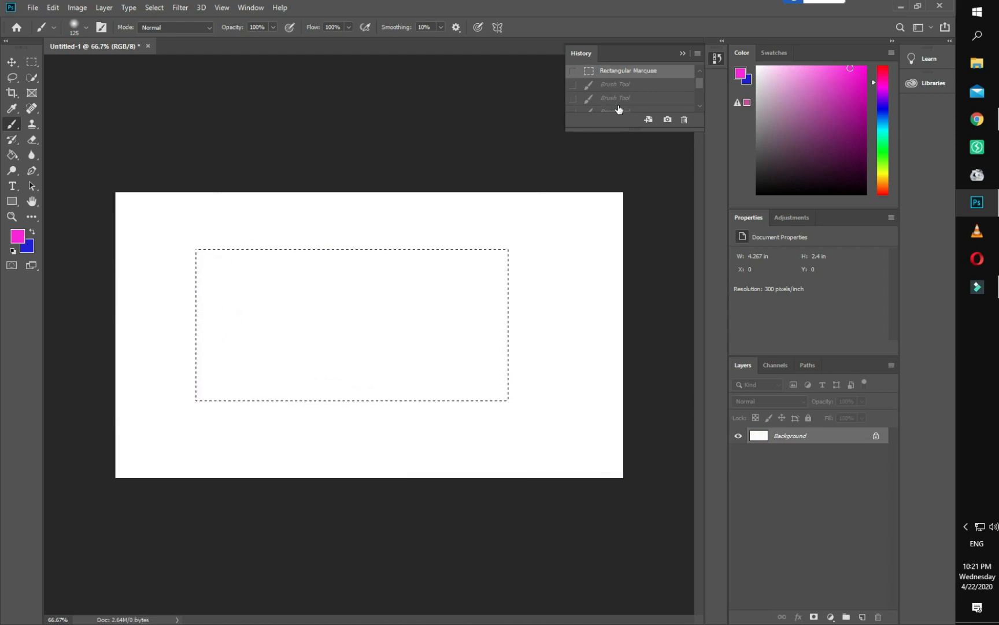
pyautogui.scroll(1, 619, 108)
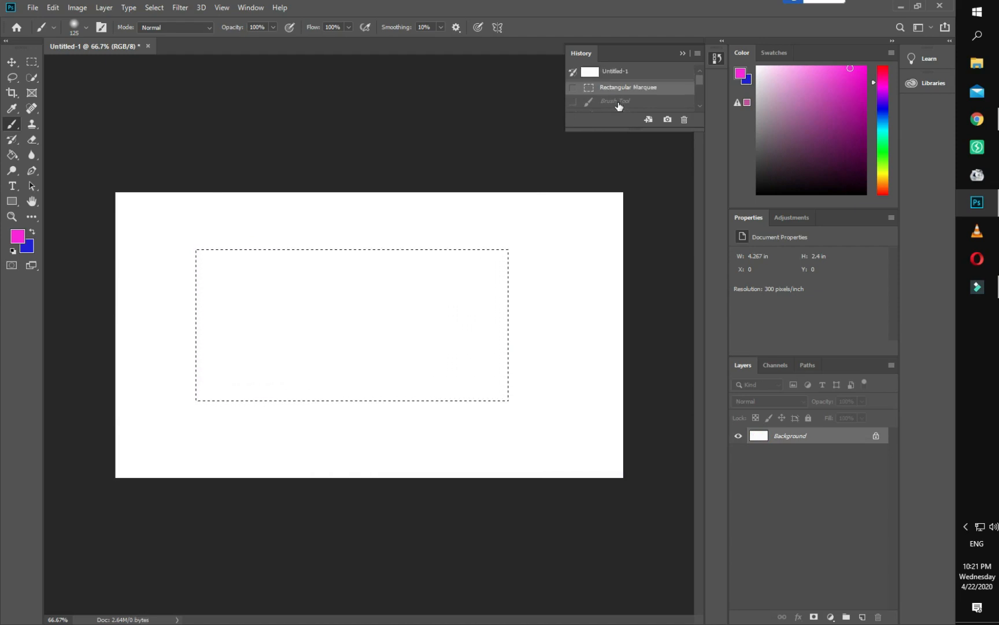
pyautogui.click(612, 71)
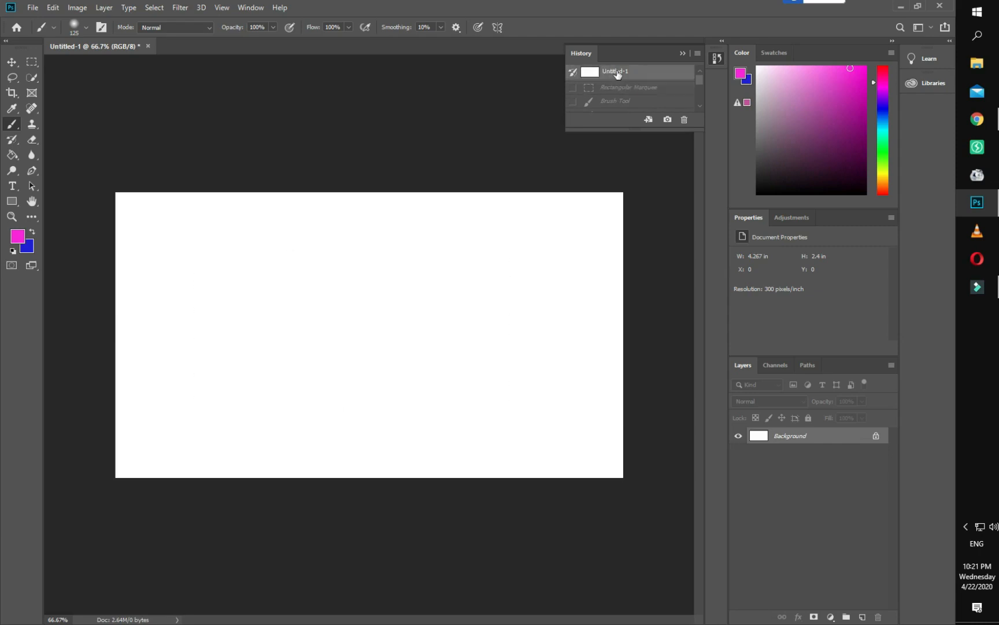
# Set the Rectangular Marquee tool to New Selection mode and draw six successive rectangles, ending with one just right of the canvas center.
pyautogui.click(32, 62)
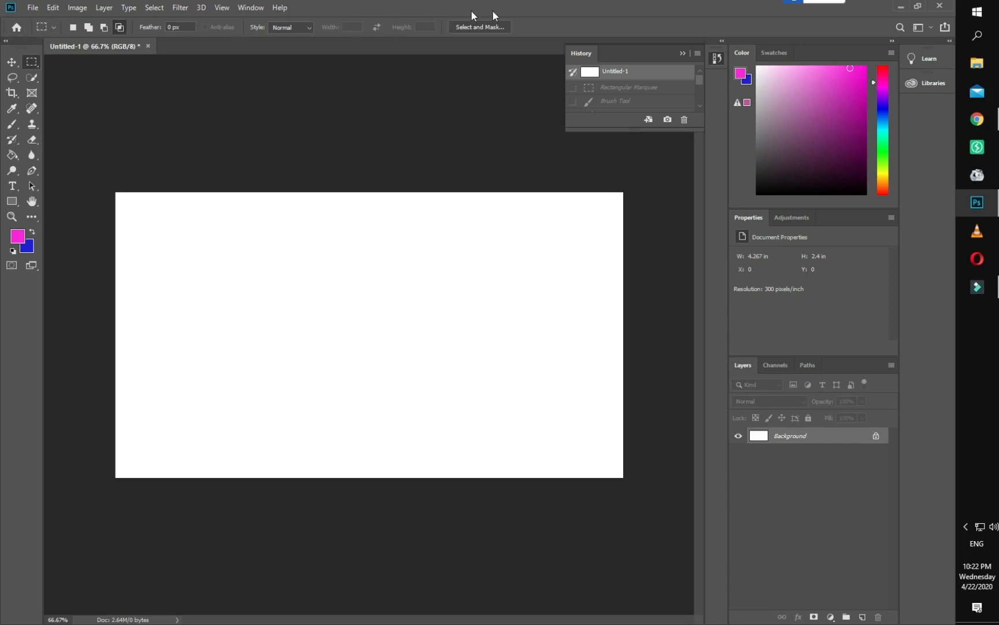
pyautogui.click(73, 27)
pyautogui.moveTo(142, 213); pyautogui.dragTo(216, 328)
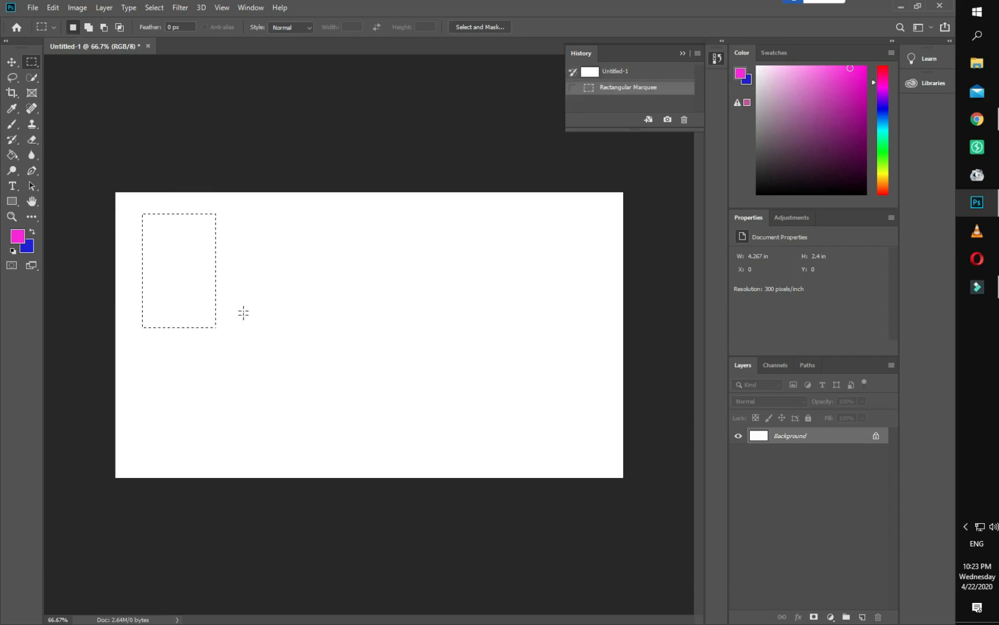
pyautogui.moveTo(242, 274); pyautogui.dragTo(316, 379)
pyautogui.moveTo(390, 237); pyautogui.dragTo(444, 330)
pyautogui.moveTo(477, 236); pyautogui.dragTo(574, 369)
pyautogui.moveTo(250, 243); pyautogui.dragTo(323, 357)
pyautogui.moveTo(359, 254); pyautogui.dragTo(444, 378)
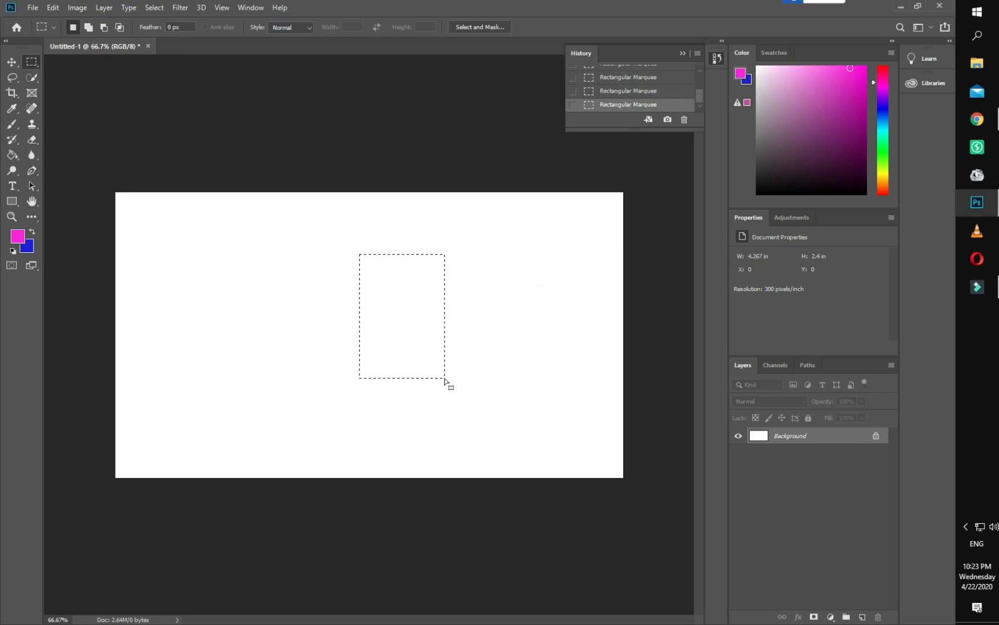
# Add a tall rectangle and a wide horizontal bar to the selection, and subtract a piece of the bar between the two rectangles.
pyautogui.click(89, 27)
pyautogui.moveTo(225, 249); pyautogui.dragTo(299, 401)
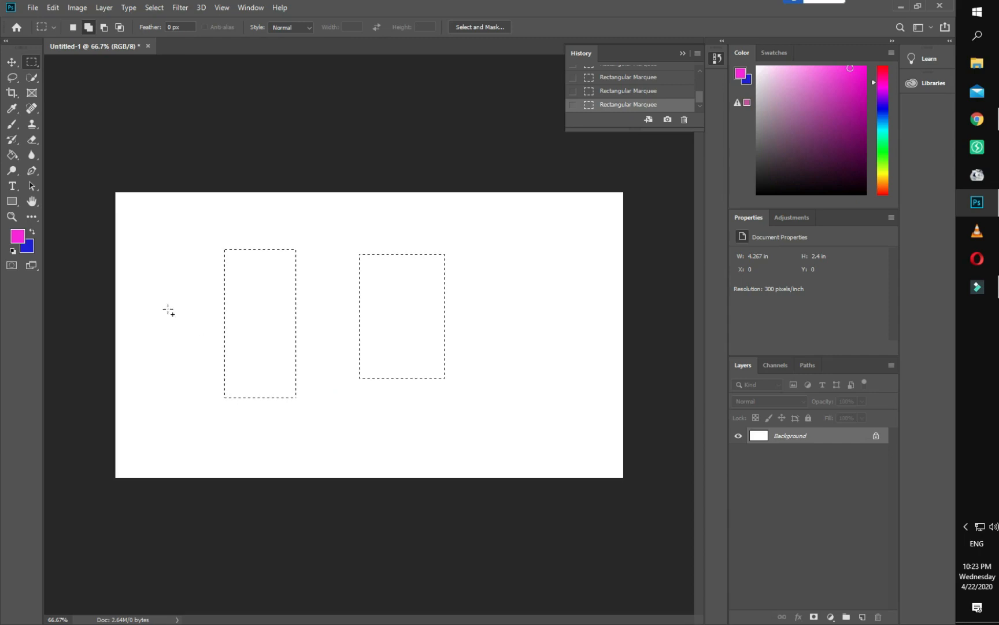
pyautogui.moveTo(158, 303); pyautogui.dragTo(553, 330)
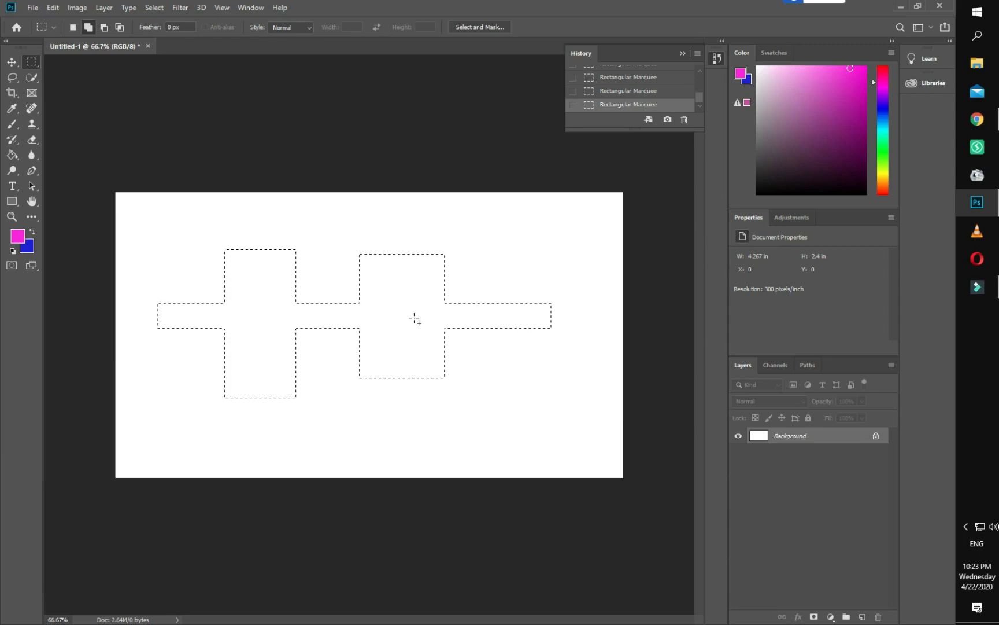
pyautogui.click(103, 27)
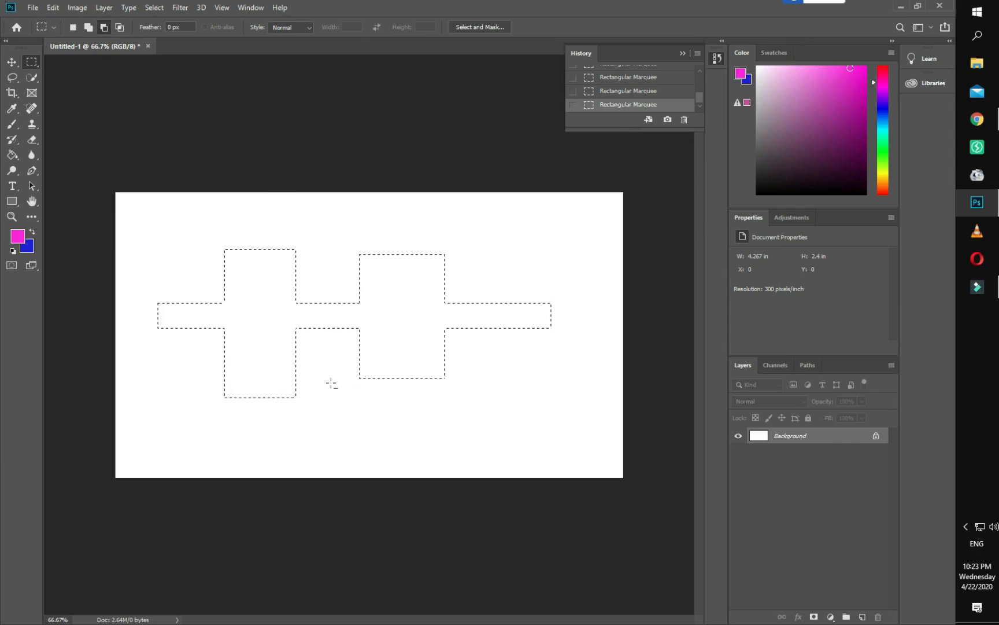
pyautogui.moveTo(314, 235); pyautogui.dragTo(343, 343)
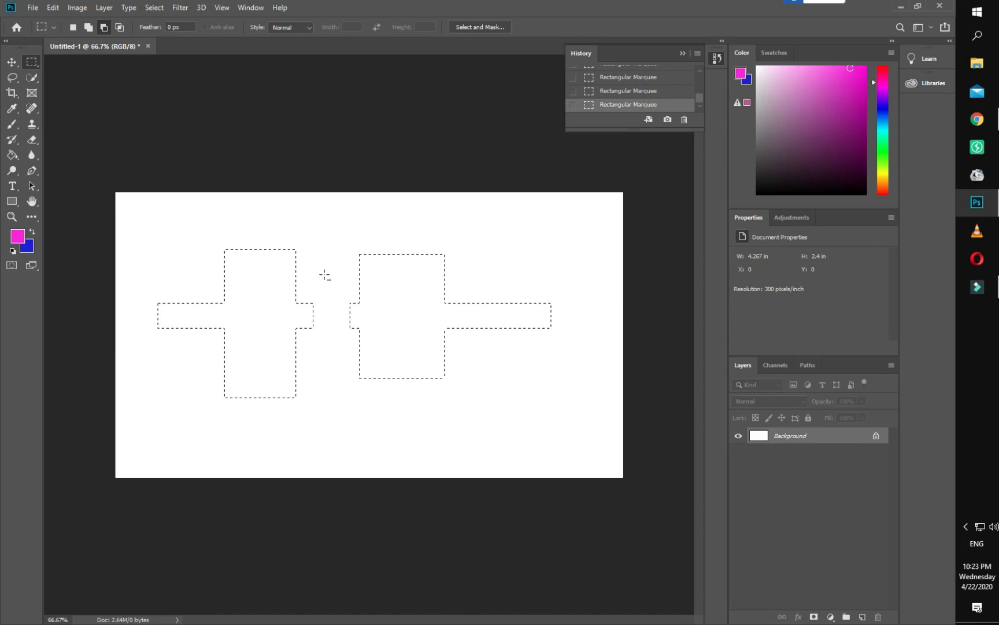
# Intersect the selection with a rectangle about 3.47 × 0.74 in across its lower part, and deselect the result.
pyautogui.click(119, 28)
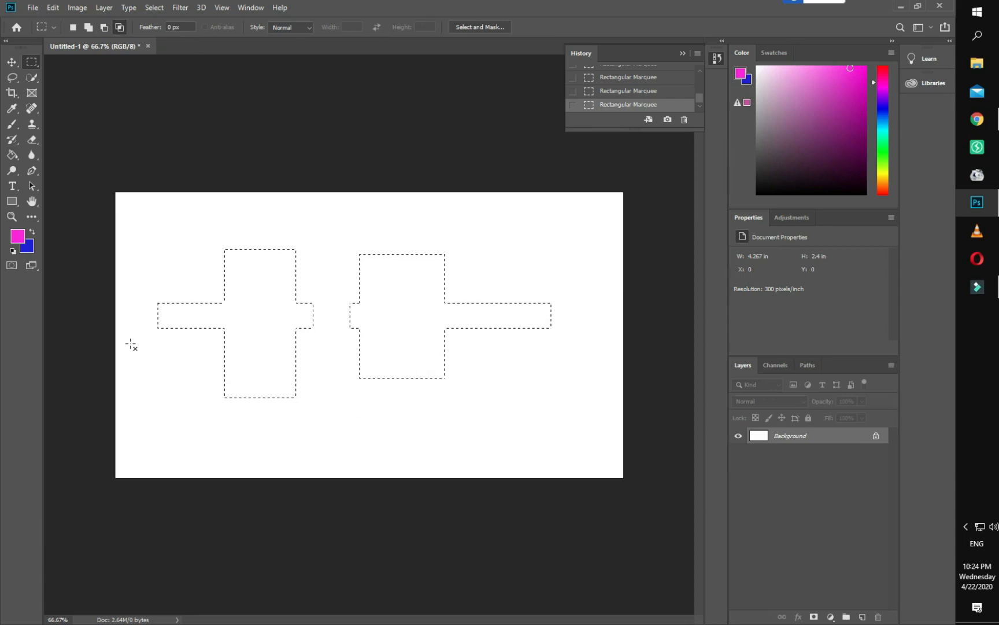
pyautogui.moveTo(187, 364); pyautogui.dragTo(543, 433)
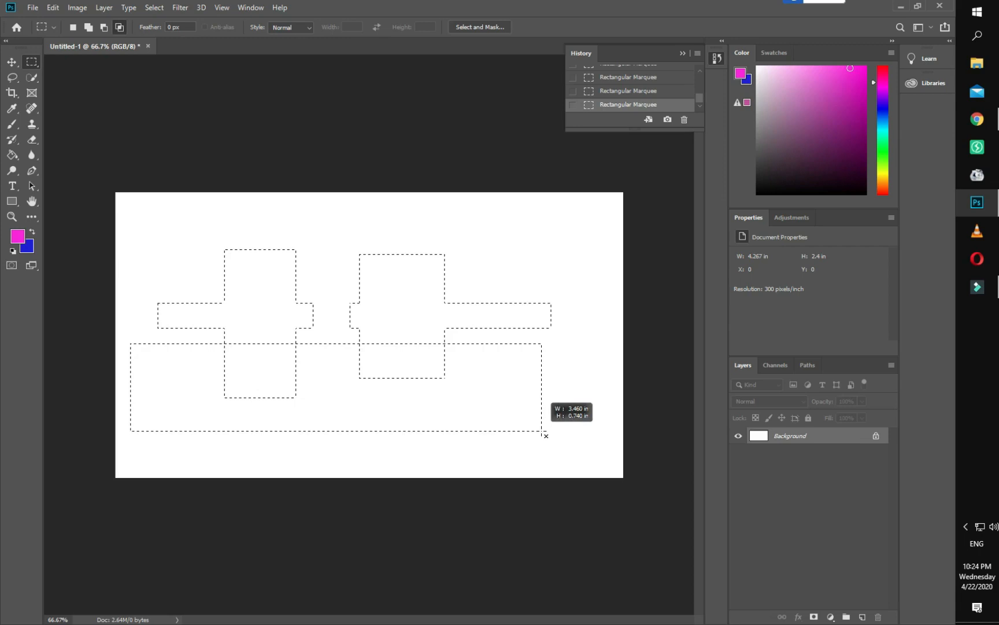
pyautogui.moveTo(546, 435); pyautogui.dragTo(547, 436)
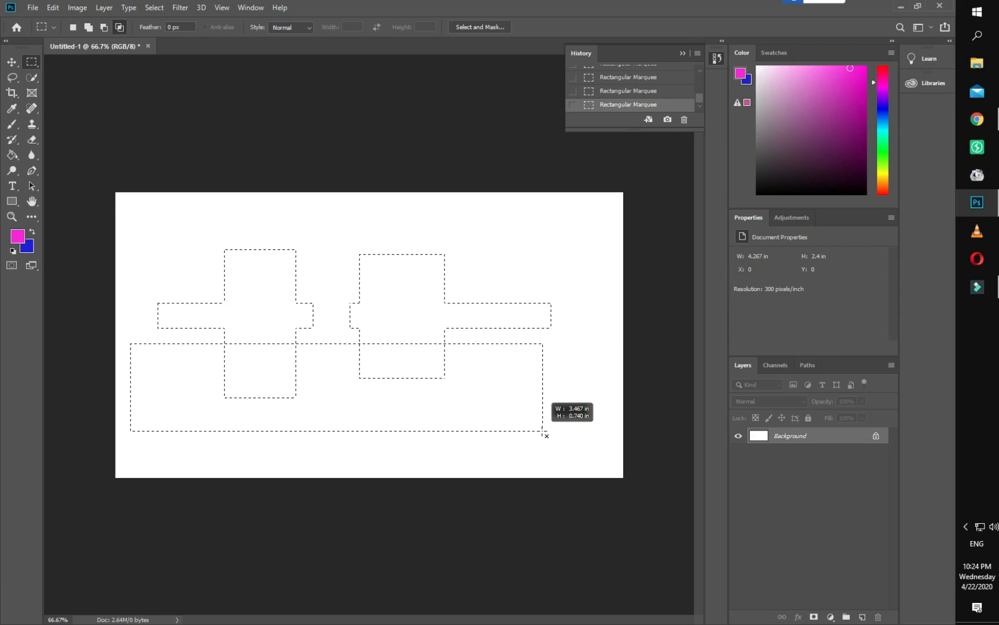
pyautogui.moveTo(547, 435); pyautogui.dragTo(546, 435)
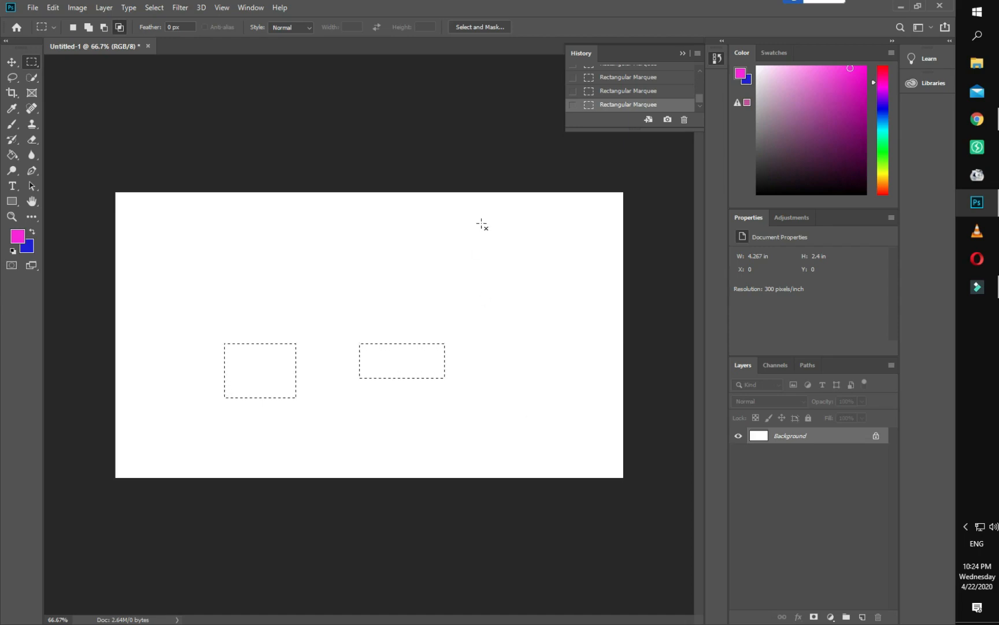
pyautogui.hotkey('ctrl', 'd')
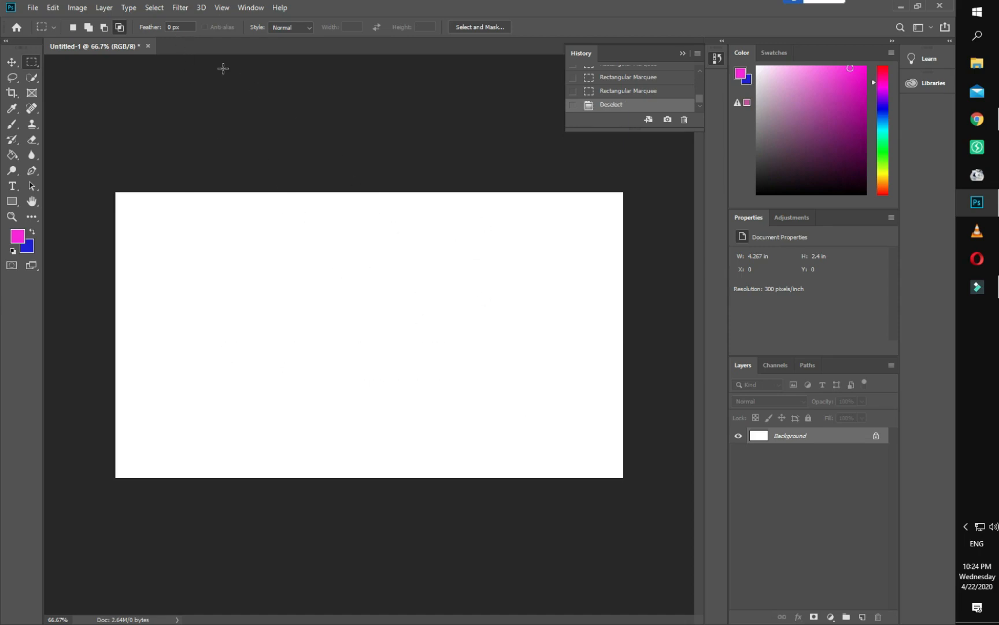
# Draw a rectangular marquee with a 30 px feather left of the canvas center and fill it with the magenta foreground color.
pyautogui.click(181, 26)
pyautogui.write('30')
pyautogui.moveTo(226, 258); pyautogui.dragTo(418, 364)
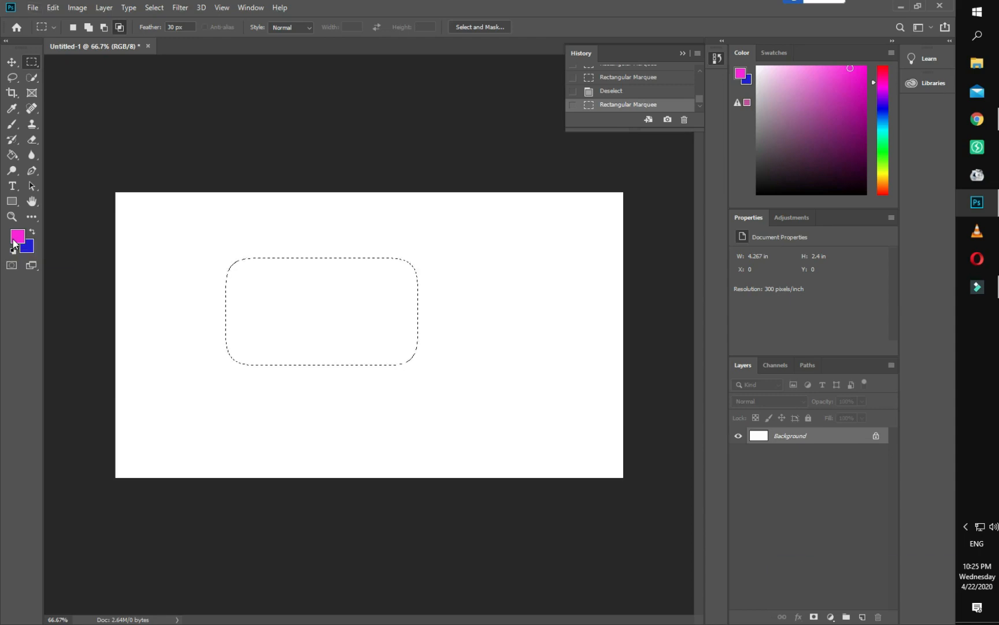
pyautogui.hotkey('alt', 'BackSpace')
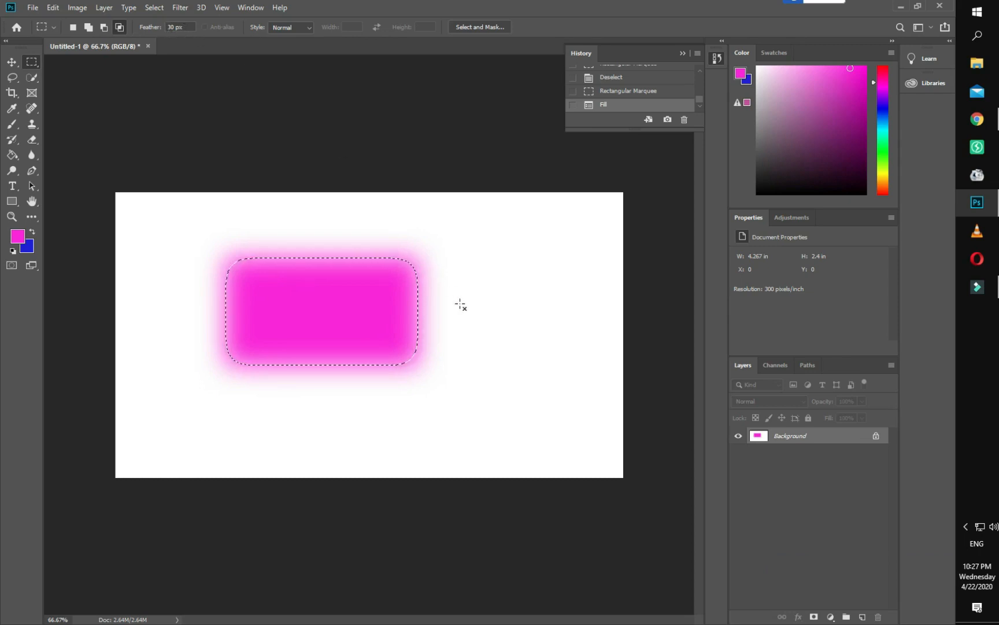
# Intersect the feathered selection with a tall rectangle drawn just outside the magenta fill, and deselect the result.
pyautogui.moveTo(445, 270); pyautogui.dragTo(512, 388)
pyautogui.click(475, 237)
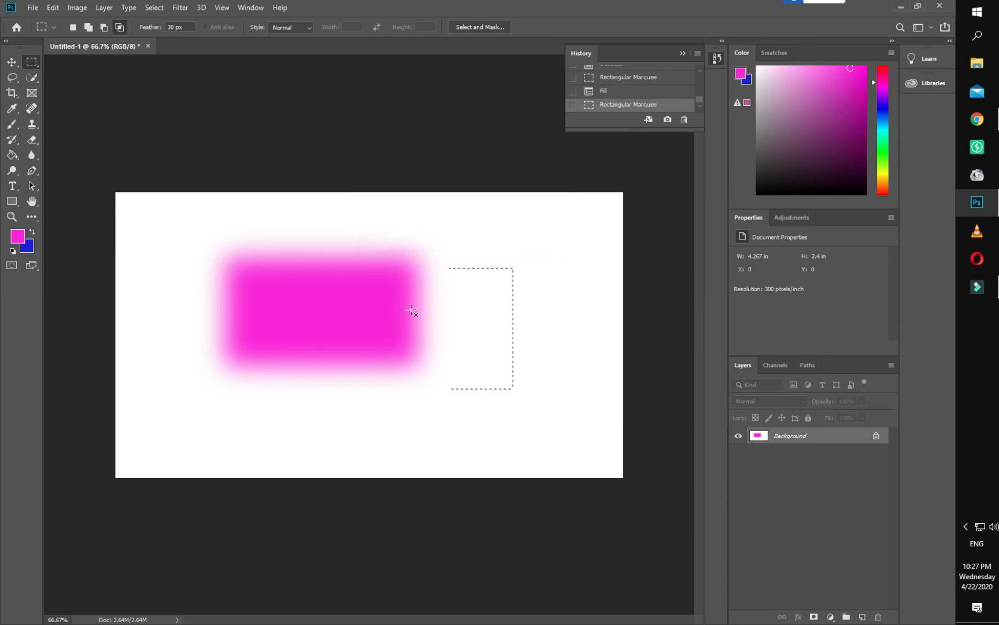
pyautogui.hotkey('ctrl', 'd')
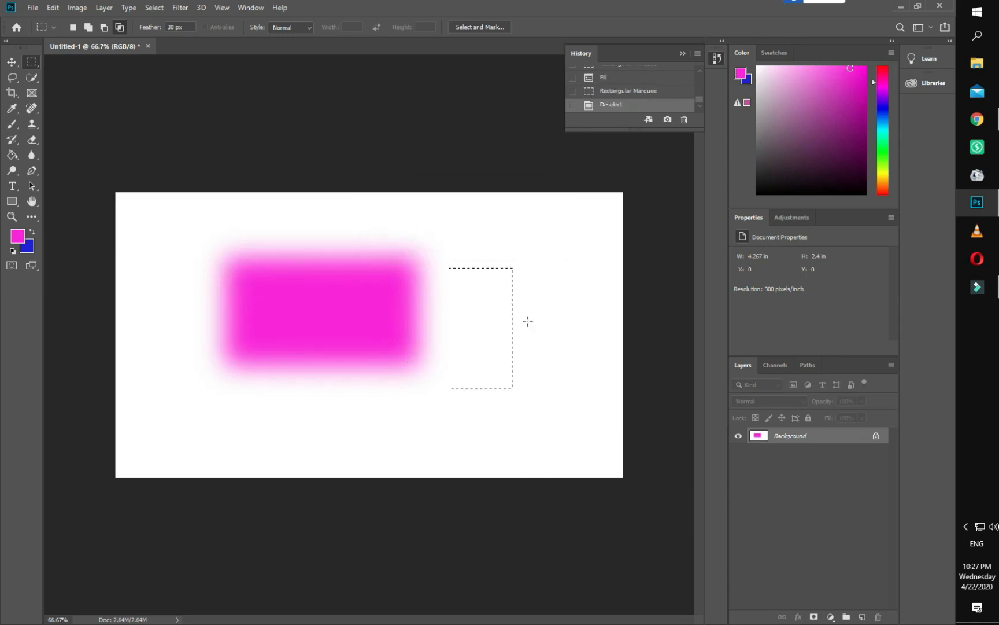
# Undo back past the magenta fill and its feathered marquee to the blank white canvas.
pyautogui.hotkey('ctrl', 'z')
pyautogui.hotkey('ctrl', 'z')
pyautogui.hotkey('ctrl', 'z')
pyautogui.hotkey('ctrl', 'z')
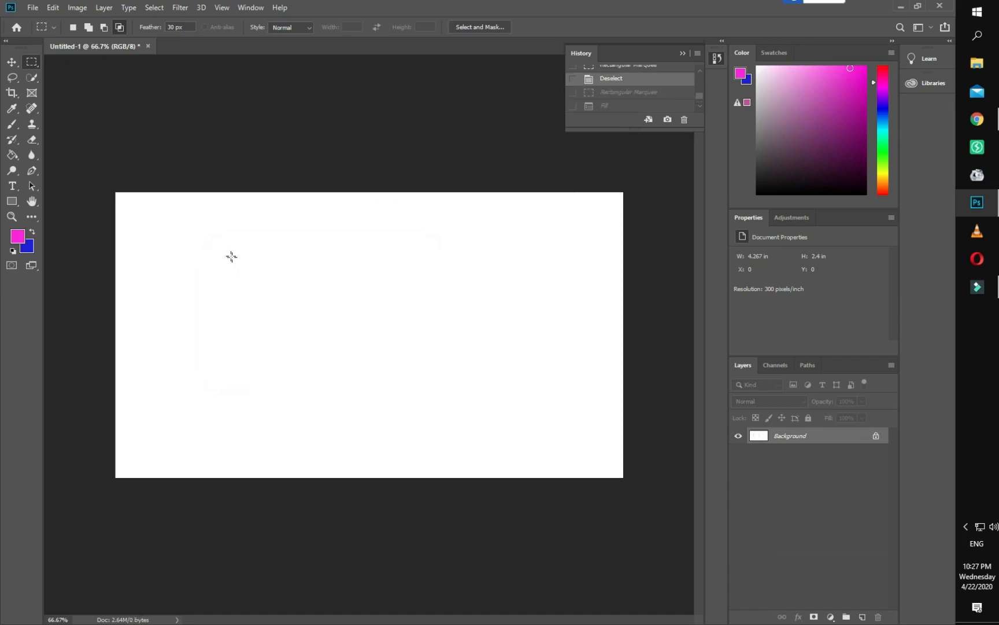
# Draw a small rectangular marquee with the 30 px feather on the left part of the canvas, and deselect it.
pyautogui.moveTo(284, 327); pyautogui.dragTo(311, 359)
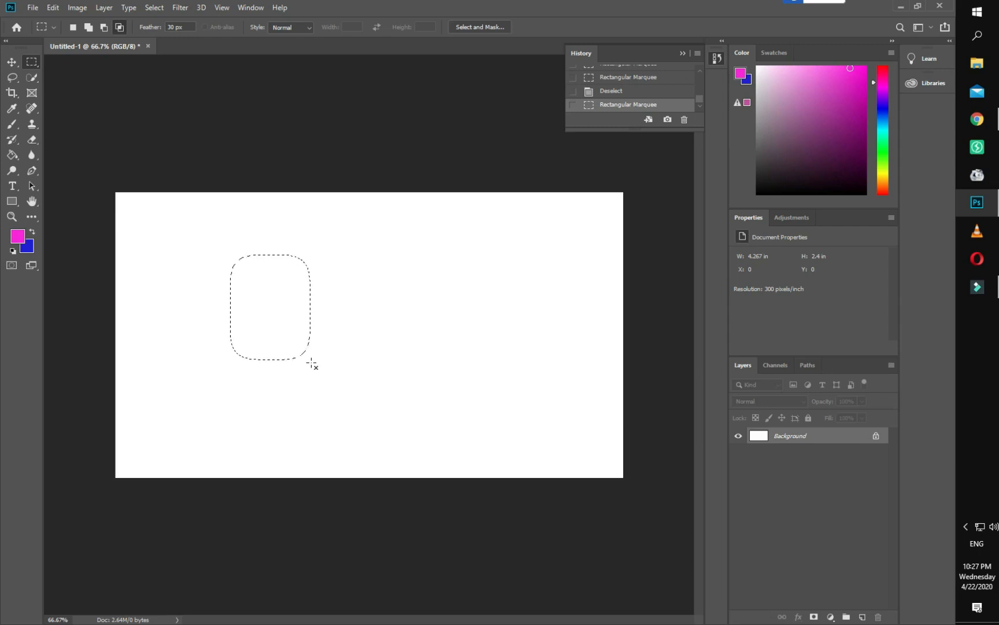
pyautogui.rightClick(279, 313)
pyautogui.click(284, 318)
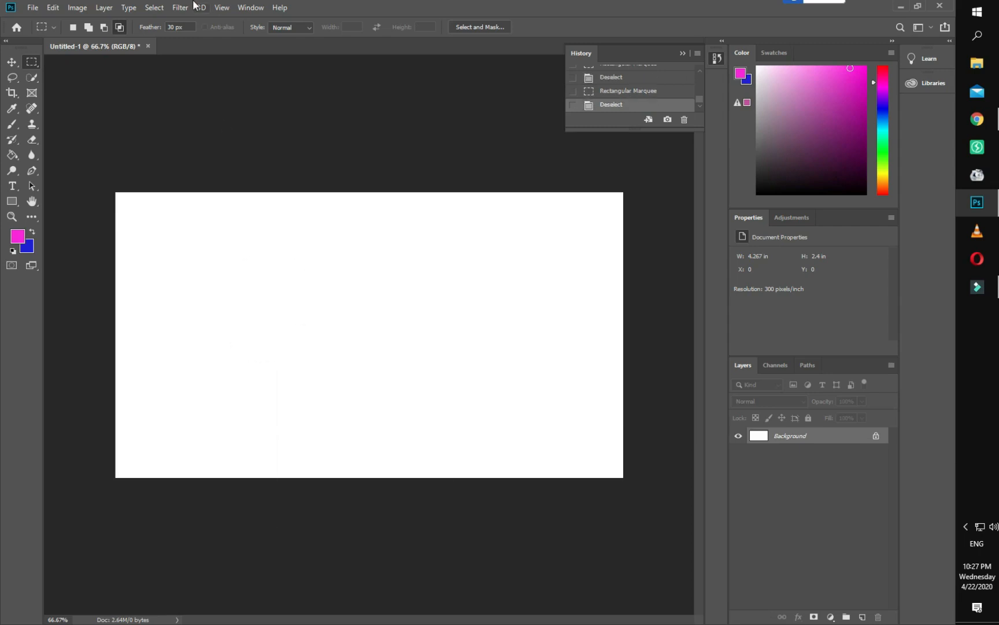
# Set the marquee feather to 0 px and draw a wide sharp-cornered rectangle in the canvas's upper left area.
pyautogui.moveTo(184, 27); pyautogui.dragTo(159, 30)
pyautogui.write('0')
pyautogui.press('Return')
pyautogui.moveTo(186, 227); pyautogui.dragTo(377, 314)
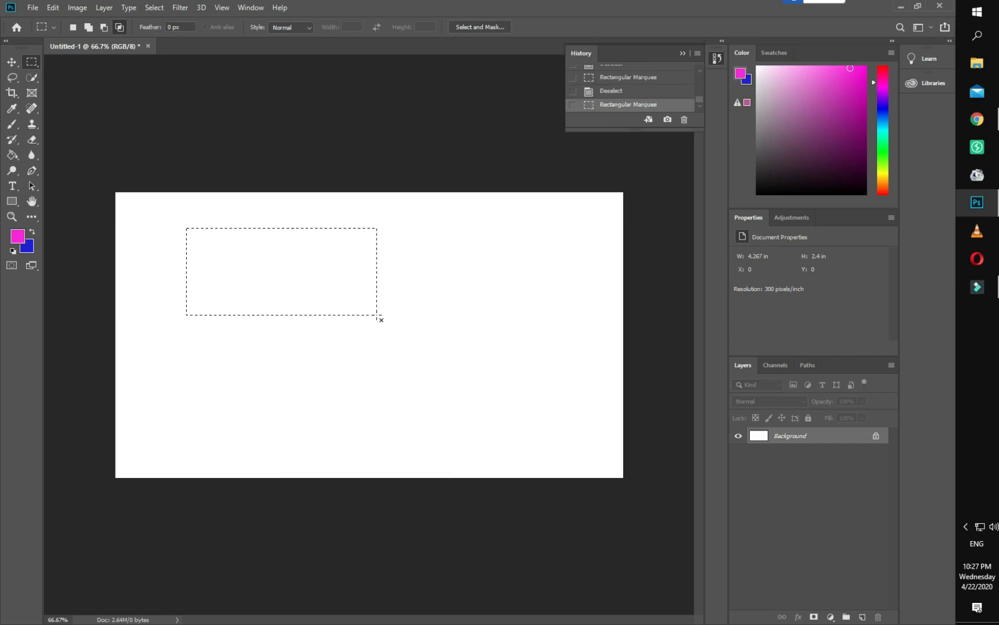
# Apply a 30 pixel feather radius to the existing rectangular selection, and deselect it.
pyautogui.rightClick(368, 297)
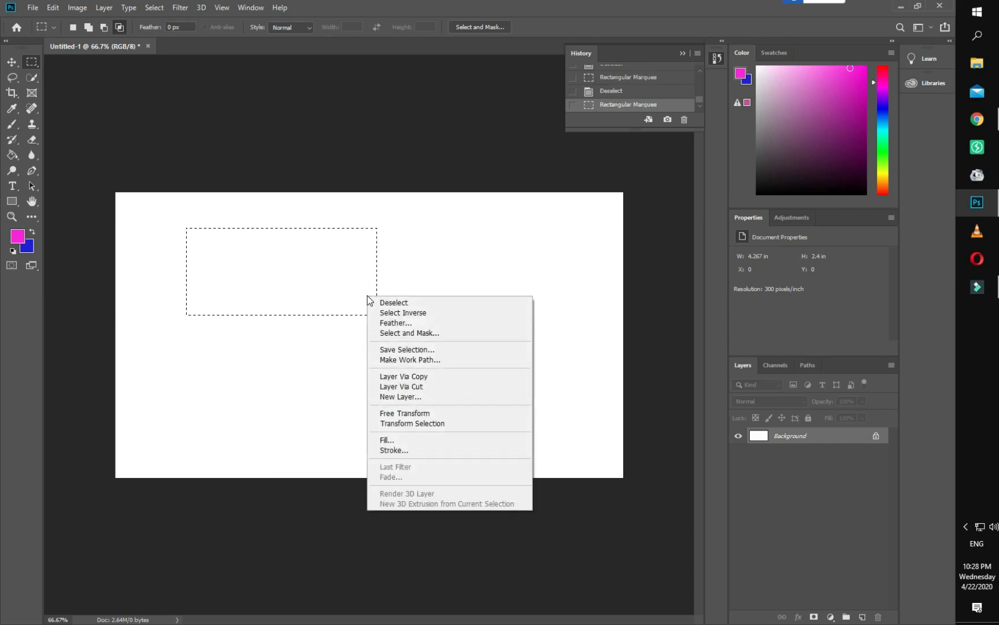
pyautogui.click(398, 323)
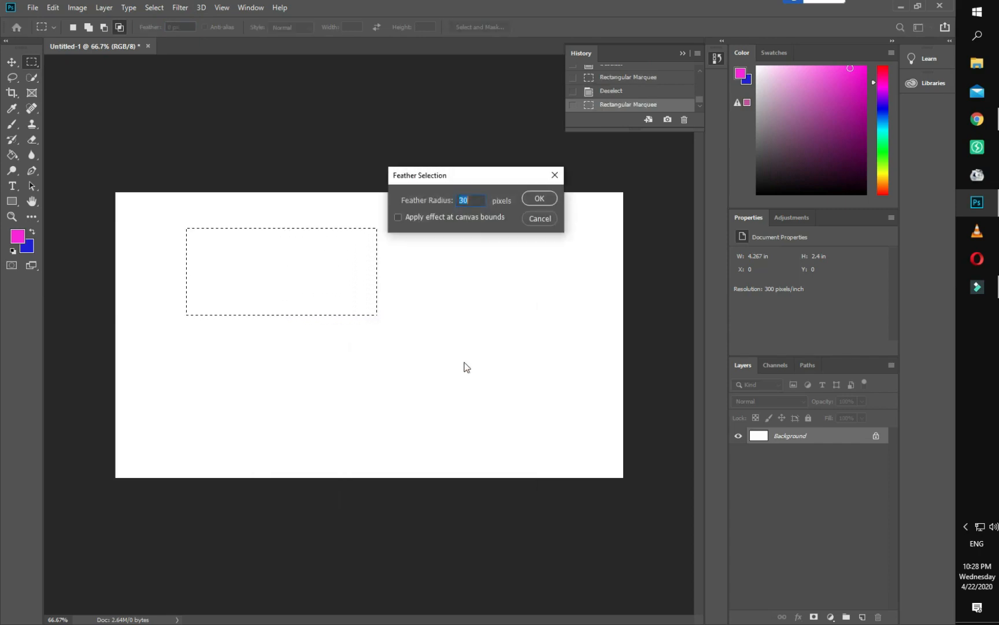
pyautogui.click(540, 200)
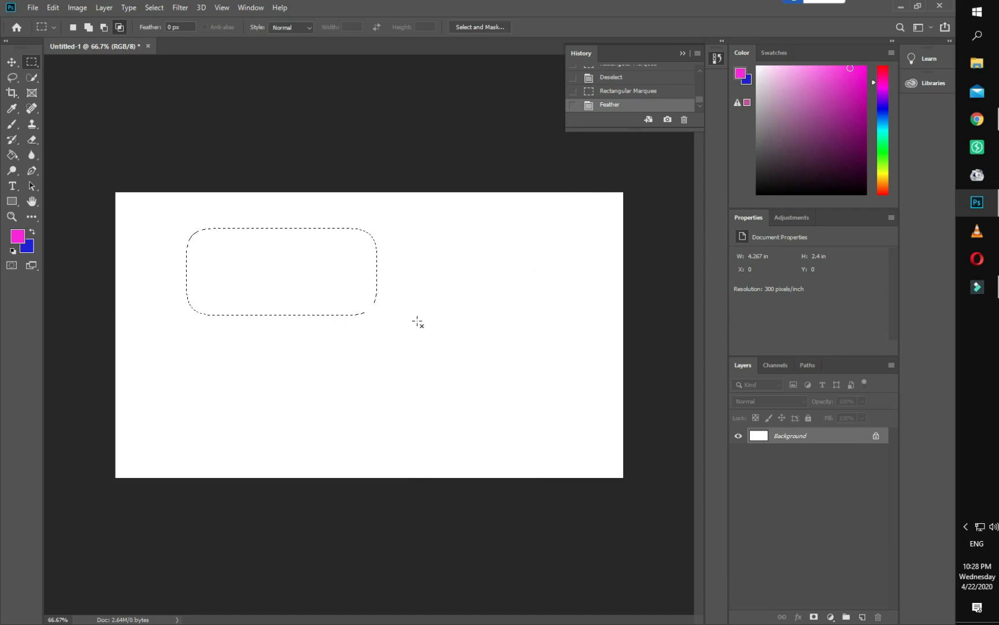
pyautogui.rightClick(328, 287)
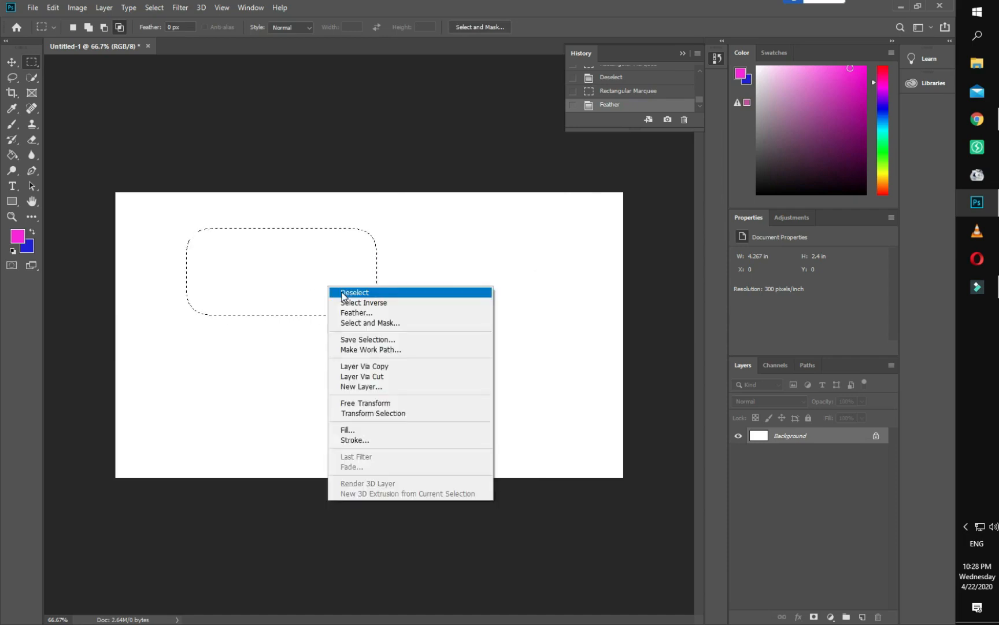
pyautogui.click(344, 293)
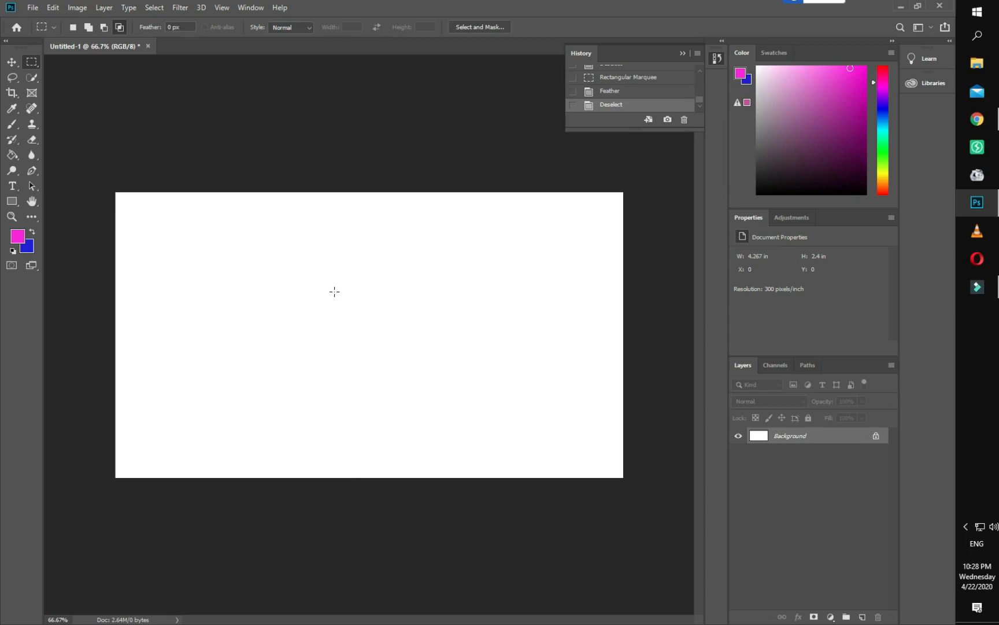
# Draw a wide rectangular marquee right of the canvas center and invert the selection.
pyautogui.moveTo(334, 279); pyautogui.dragTo(535, 373)
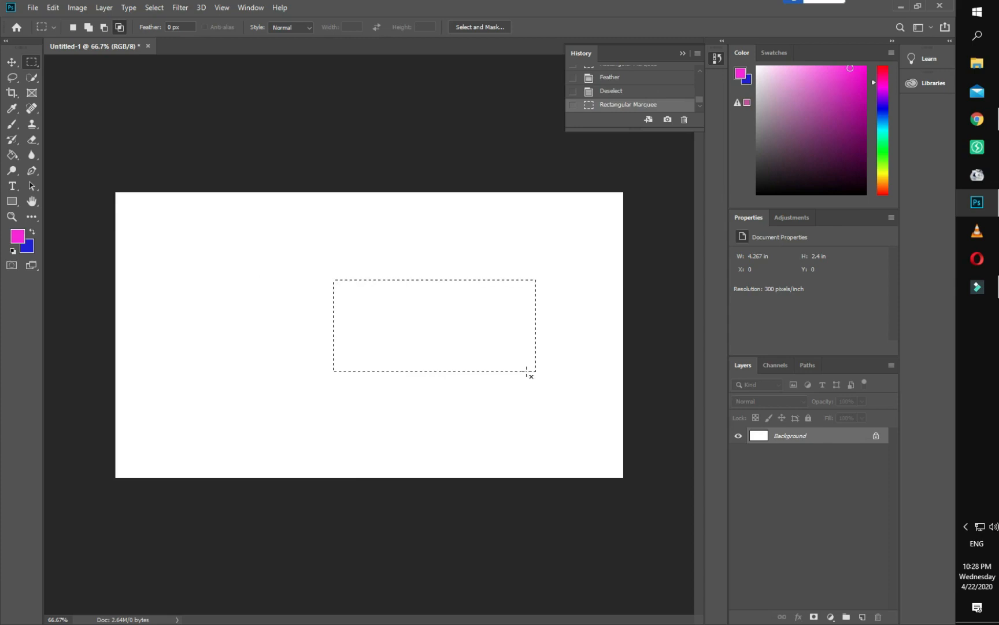
pyautogui.rightClick(445, 317)
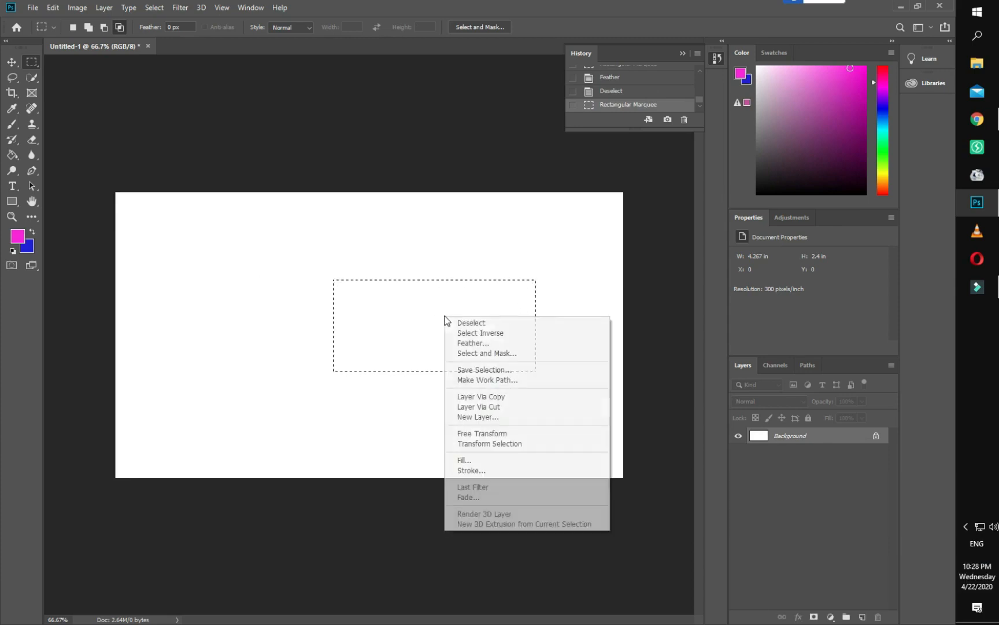
pyautogui.click(478, 337)
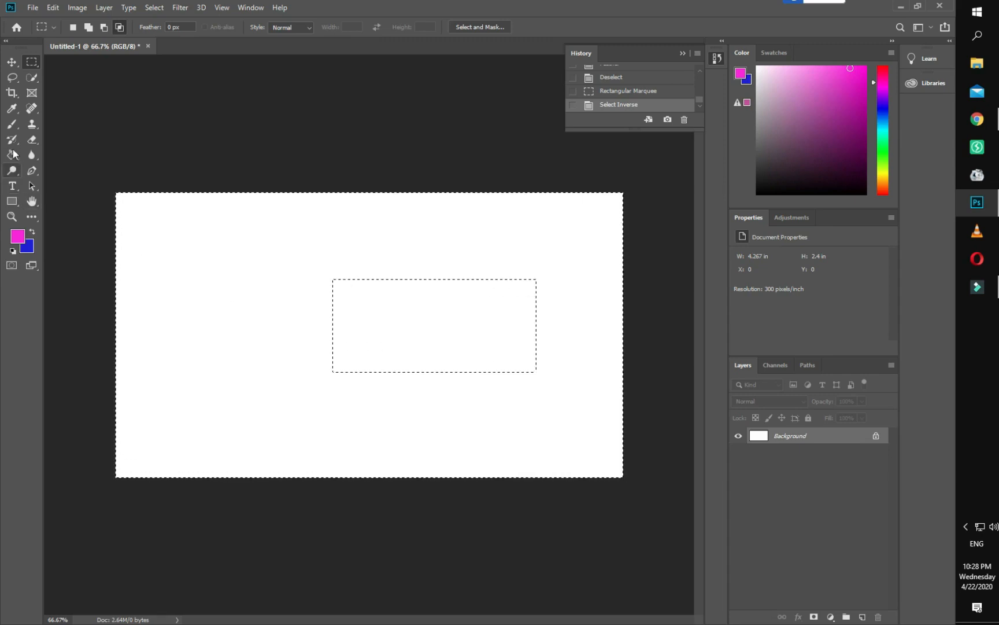
# Paint freehand magenta brush strokes over and around the unselected rectangle, and deselect.
pyautogui.click(12, 124)
pyautogui.moveTo(177, 165); pyautogui.dragTo(240, 334)
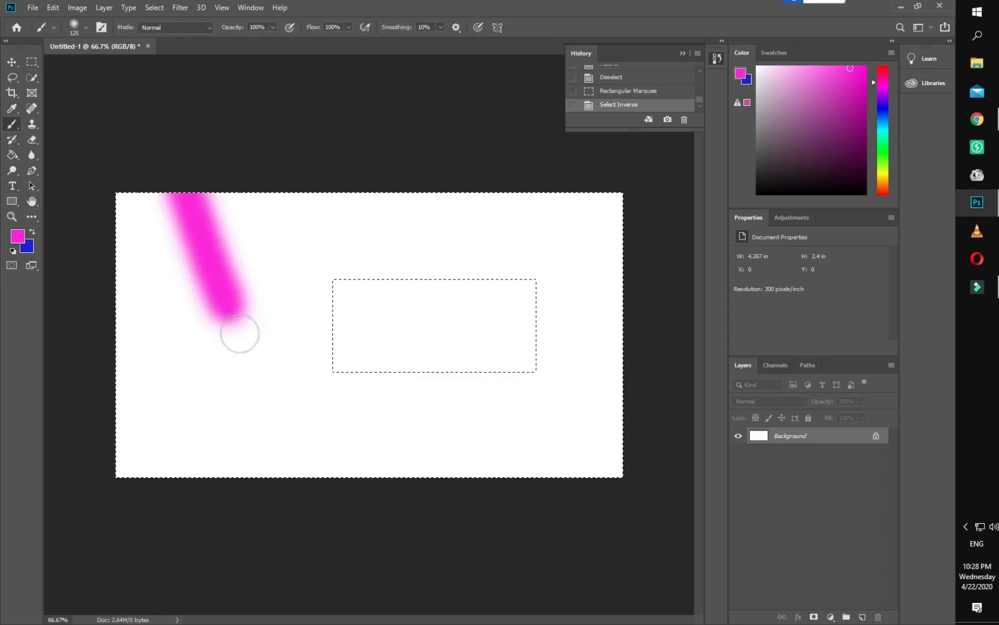
pyautogui.moveTo(329, 363)
pyautogui.mouseDown()
pyautogui.moveTo(501, 339)
pyautogui.moveTo(533, 364)
pyautogui.moveTo(483, 386)
pyautogui.mouseUp()
pyautogui.moveTo(286, 349); pyautogui.dragTo(291, 295)
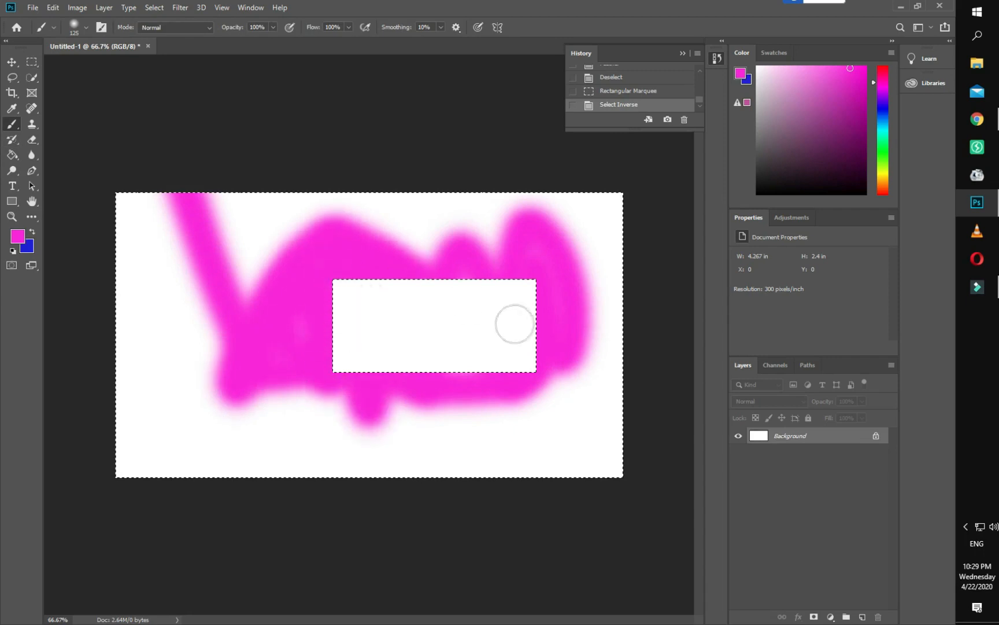
pyautogui.moveTo(495, 383); pyautogui.dragTo(539, 590)
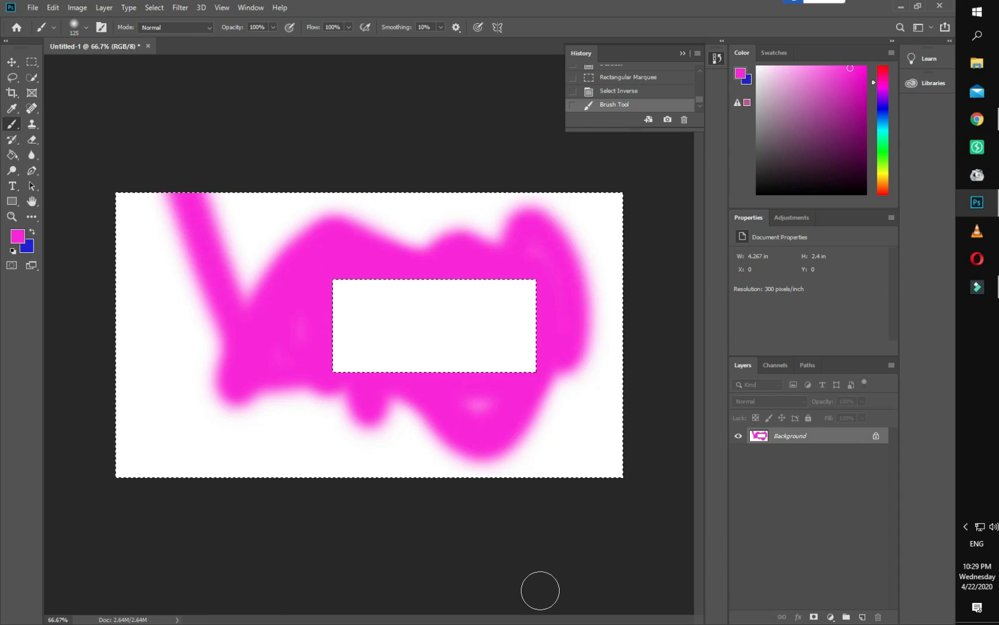
pyautogui.hotkey('ctrl', 'd')
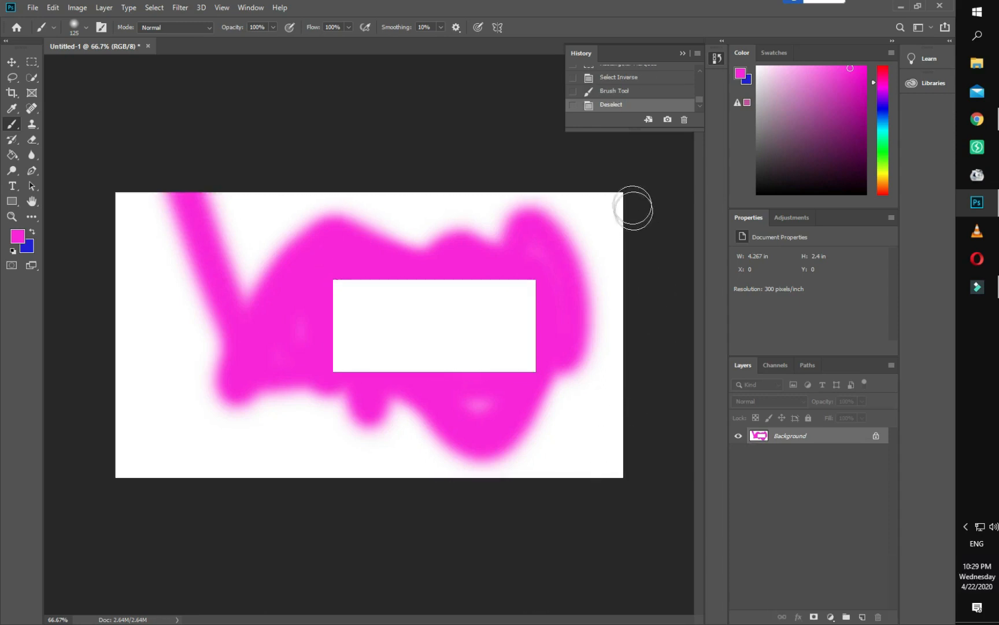
# Revert the document to its initial Untitled-1 history state and activate the Rectangular Marquee tool.
pyautogui.scroll(2, 626, 86)
pyautogui.scroll(2, 625, 86)
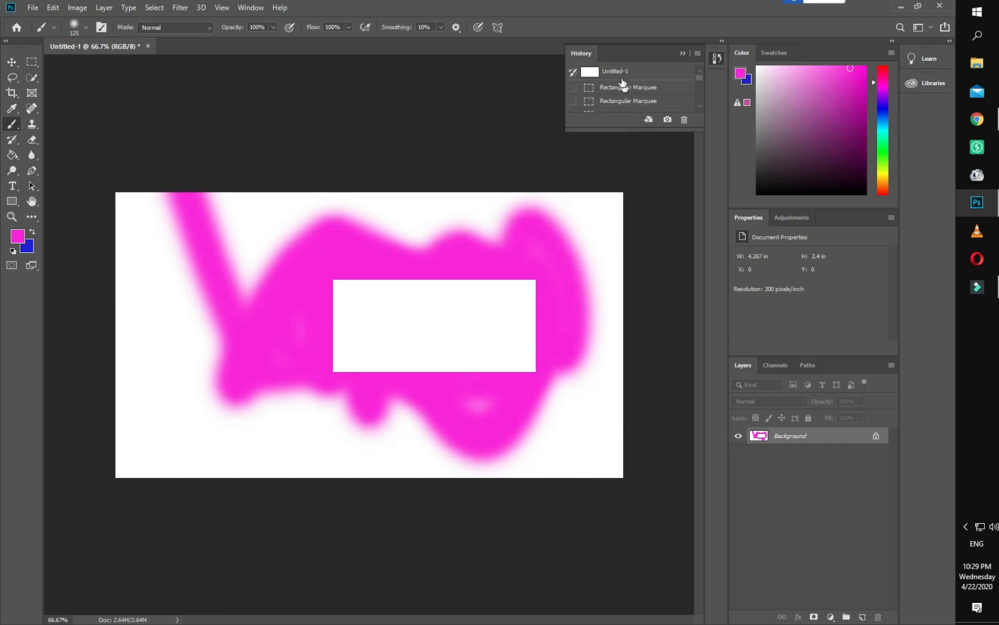
pyautogui.click(621, 74)
pyautogui.press('m')
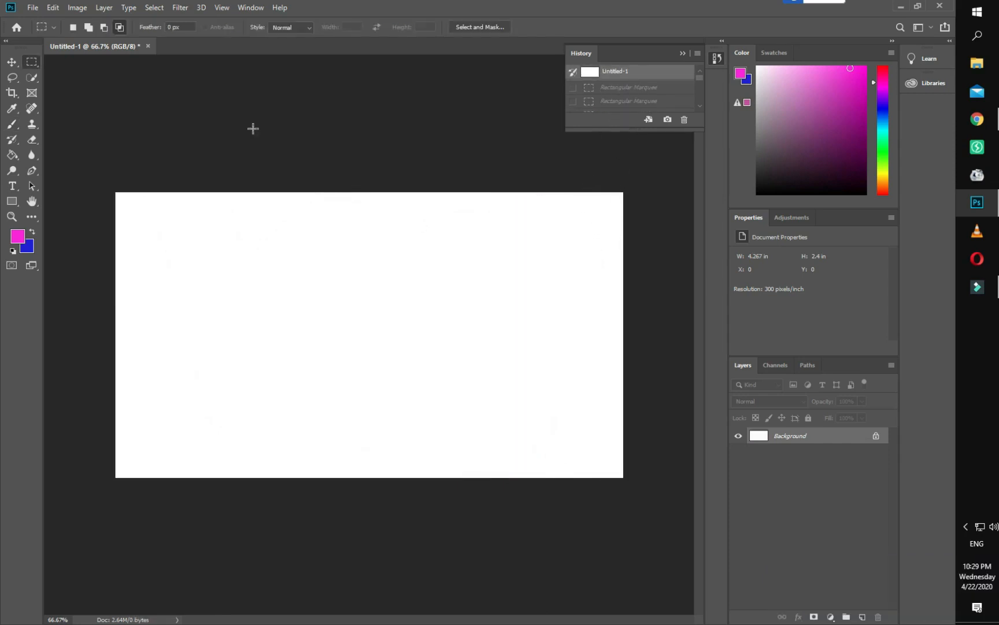
# Choose the Normal marquee style, draw a large free-form rectangle across the middle of the canvas, and deselect it.
pyautogui.click(307, 32)
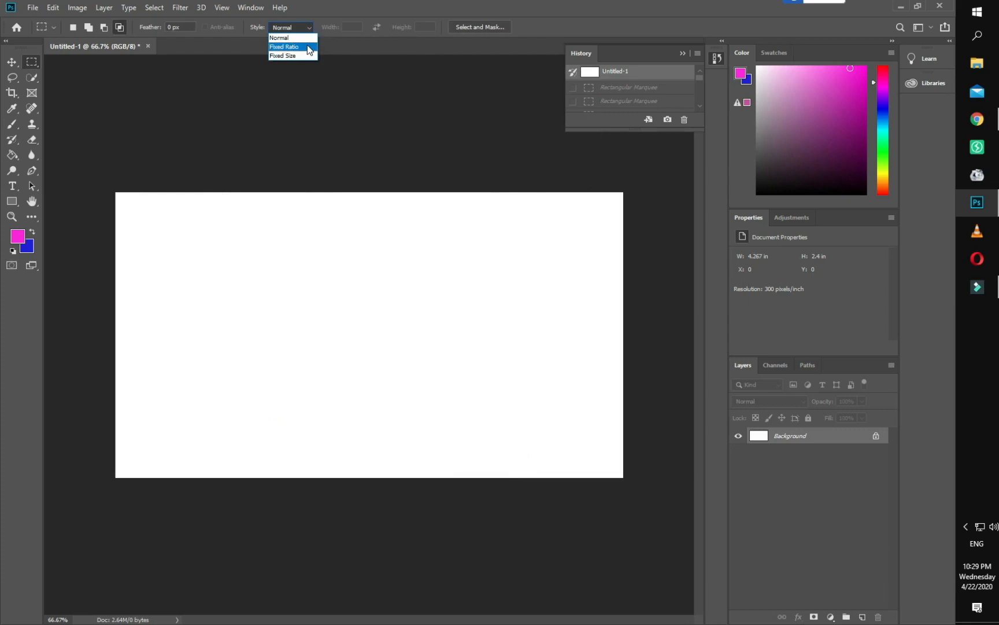
pyautogui.click(299, 38)
pyautogui.moveTo(199, 229); pyautogui.dragTo(480, 417)
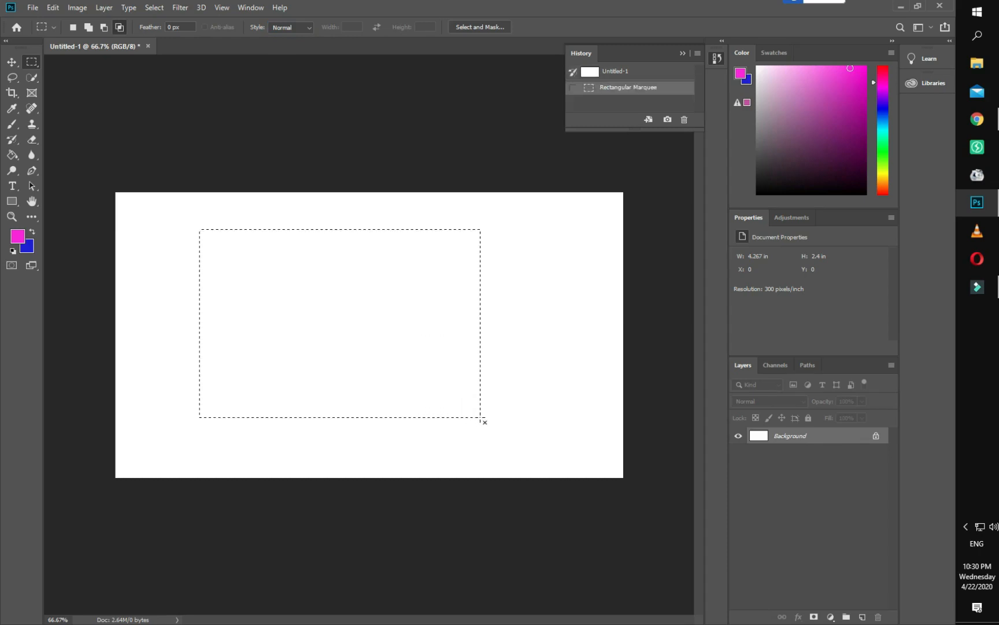
pyautogui.click(355, 220)
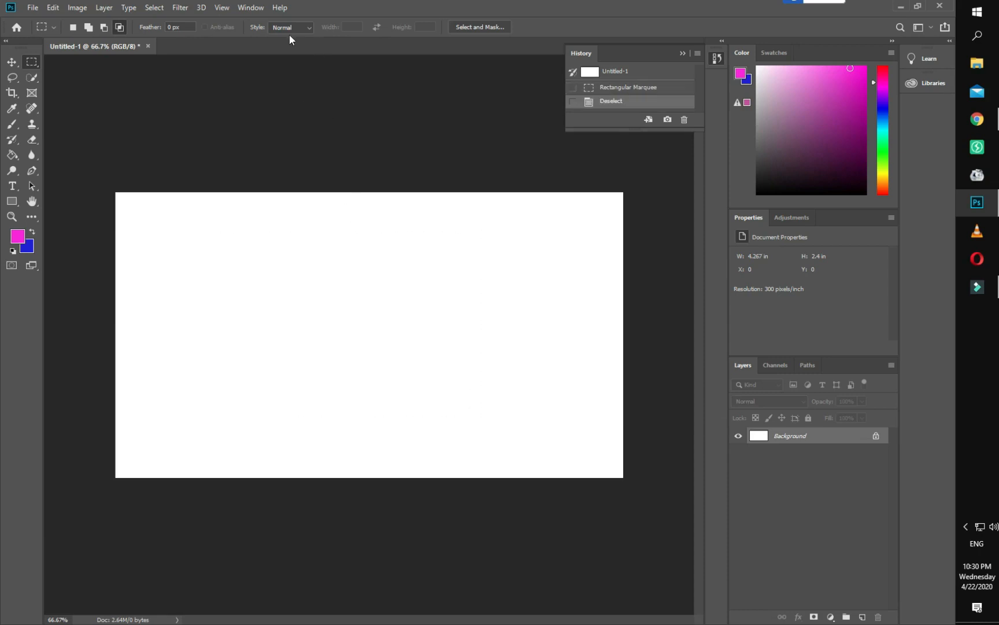
# Draw a Fixed Ratio marquee with width 1 and height 1, about 0.95 in square, left of center, and deselect it.
pyautogui.click(307, 27)
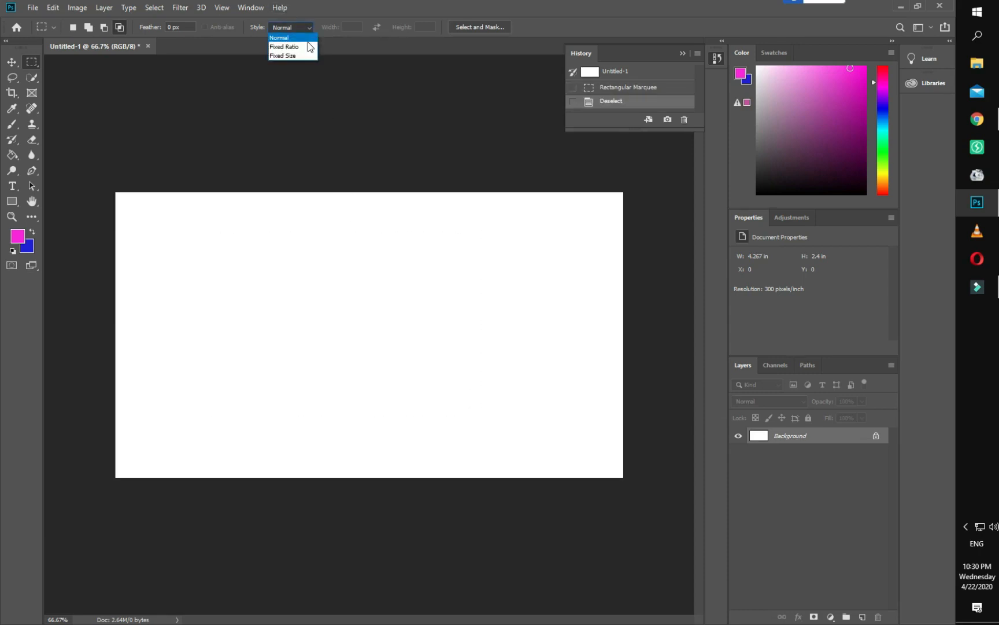
pyautogui.click(309, 46)
pyautogui.click(360, 27)
pyautogui.write('1')
pyautogui.moveTo(234, 266); pyautogui.dragTo(425, 378)
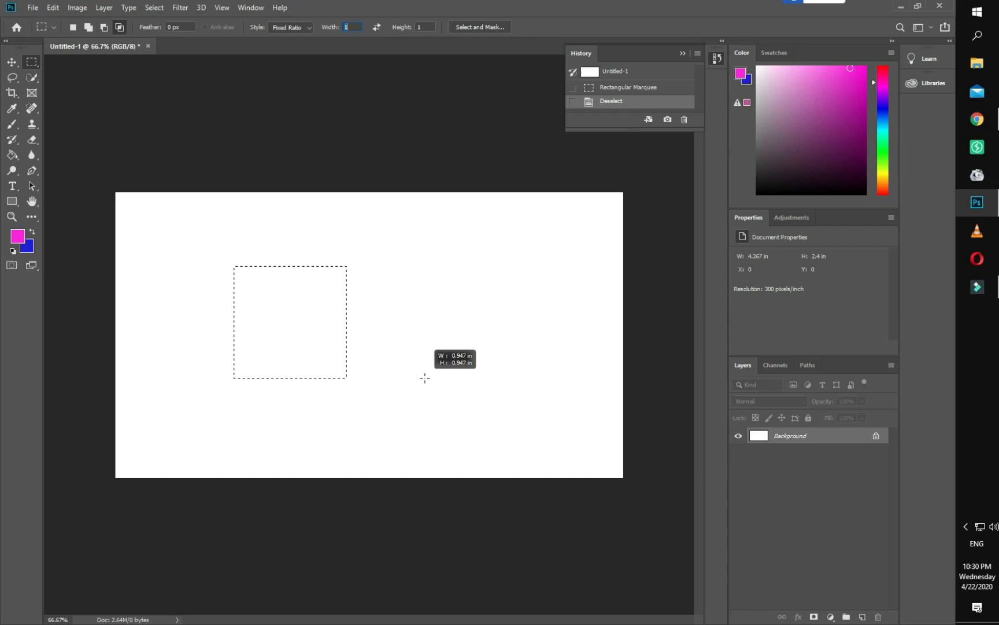
pyautogui.moveTo(425, 378); pyautogui.dragTo(425, 378)
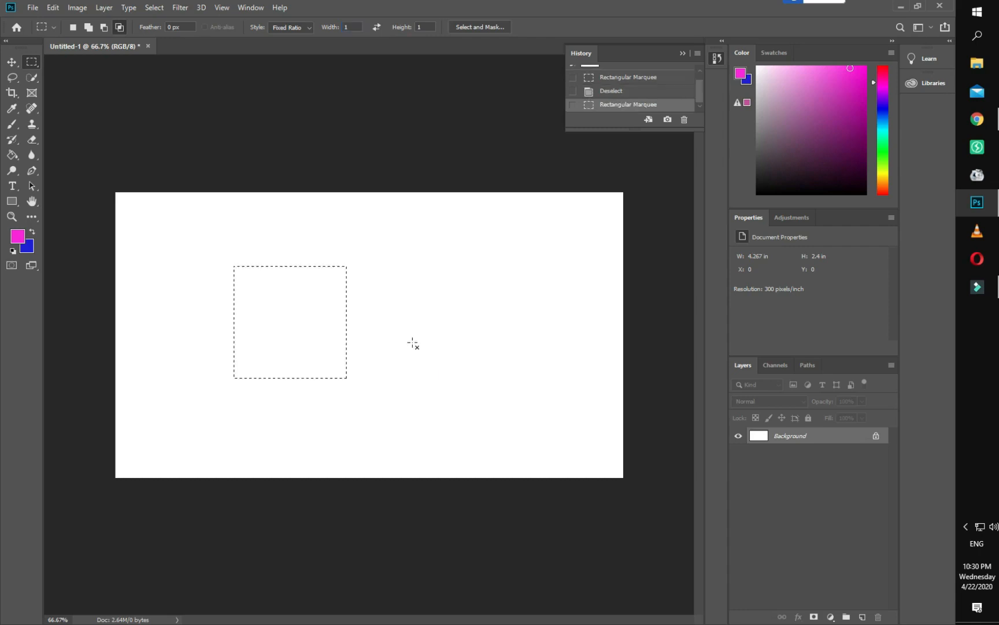
pyautogui.hotkey('ctrl', 'd')
# Set the fixed ratio width to 2, draw a marquee about 1.68 × 0.84 in above the canvas center, and deselect it.
pyautogui.click(354, 24)
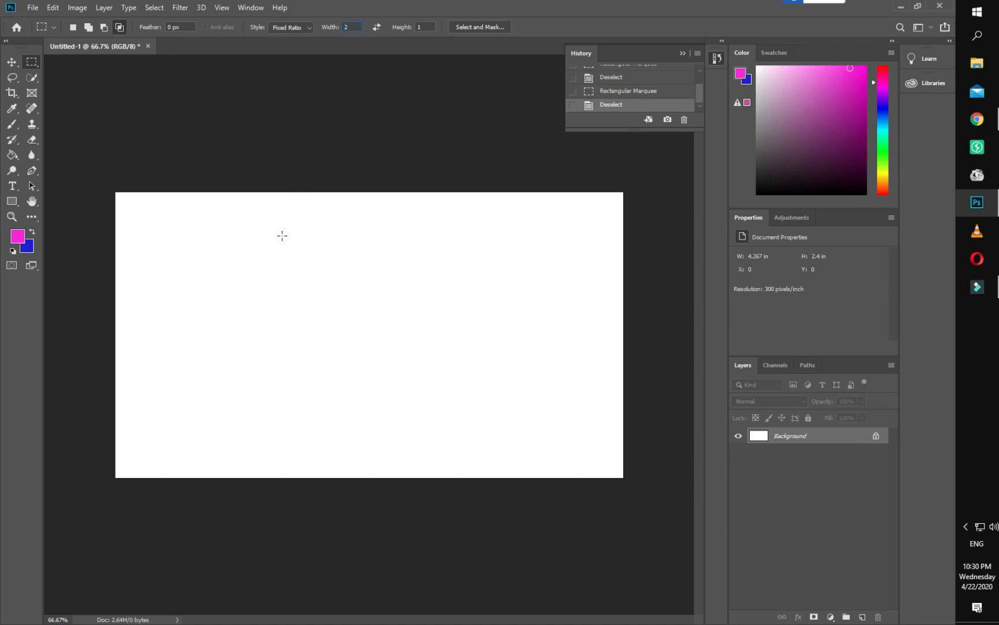
pyautogui.moveTo(230, 235); pyautogui.dragTo(430, 376)
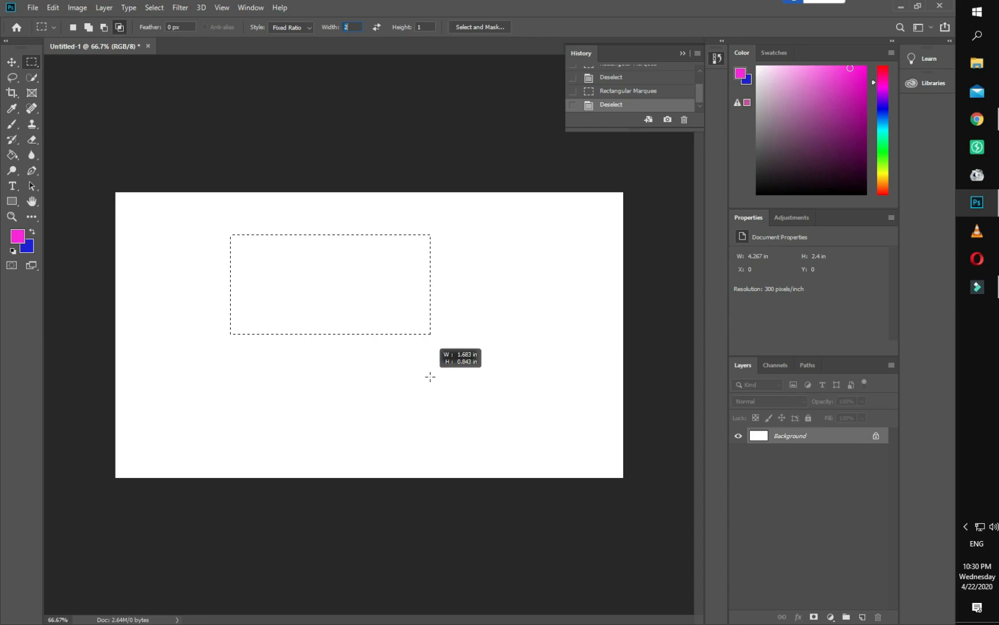
pyautogui.moveTo(430, 377); pyautogui.dragTo(431, 377)
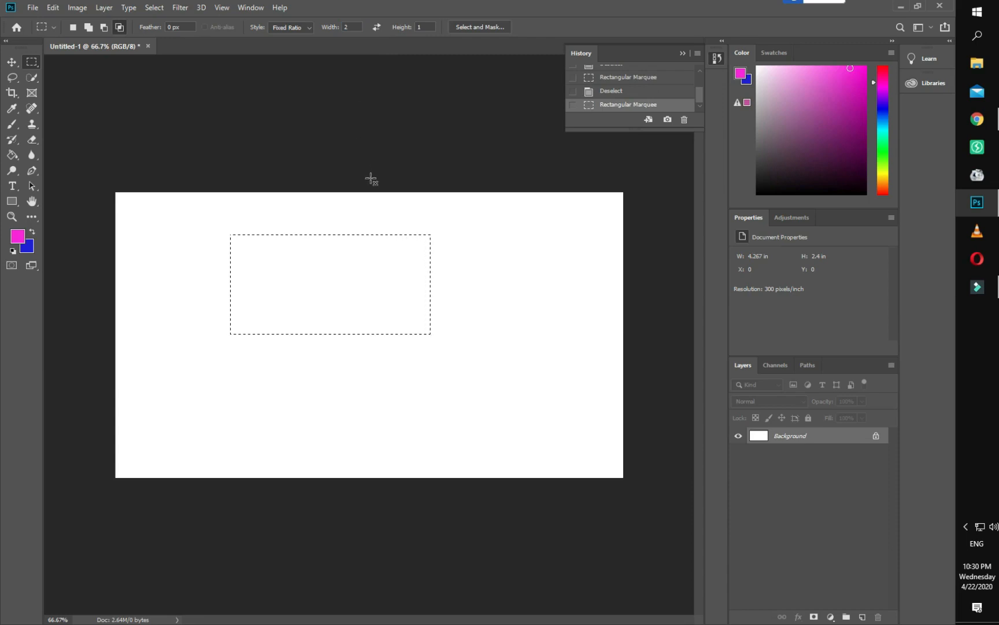
pyautogui.click(359, 223)
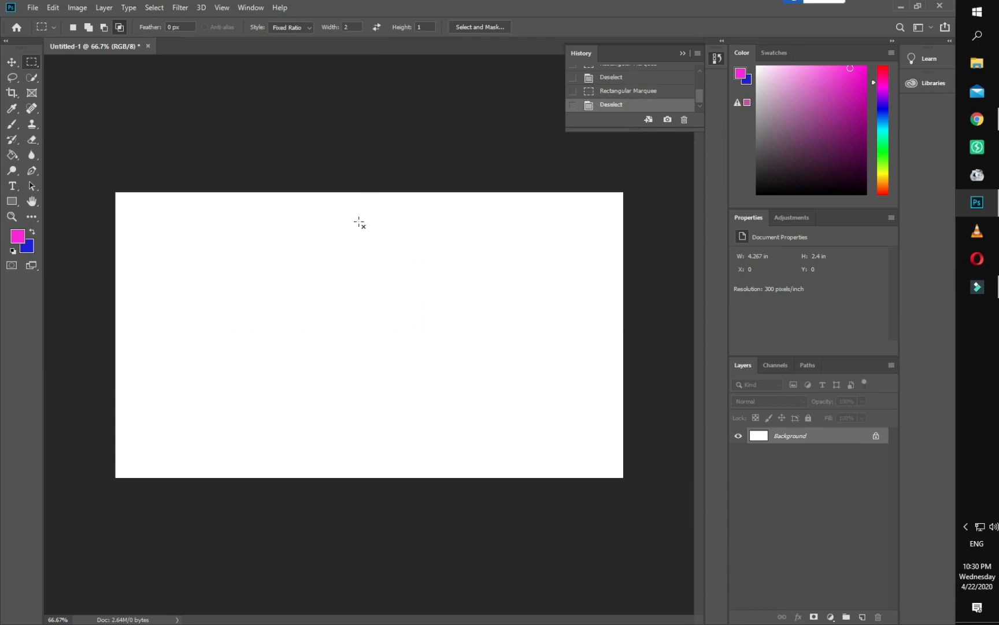
# Switch the marquee style to Fixed Size, place a 64 × 64 px selection left of the canvas center, and deselect it.
pyautogui.click(308, 27)
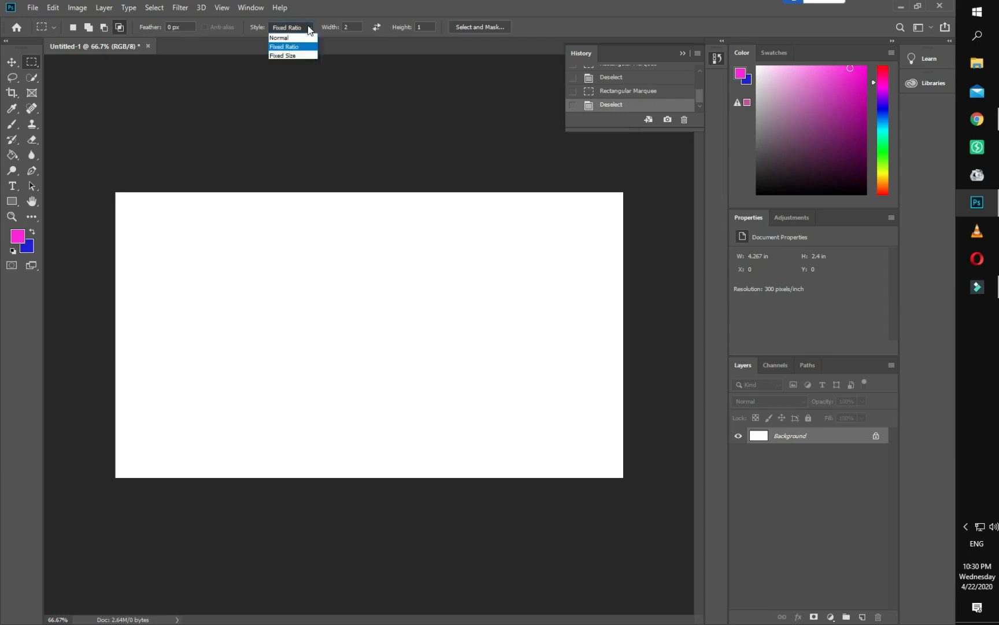
pyautogui.click(295, 56)
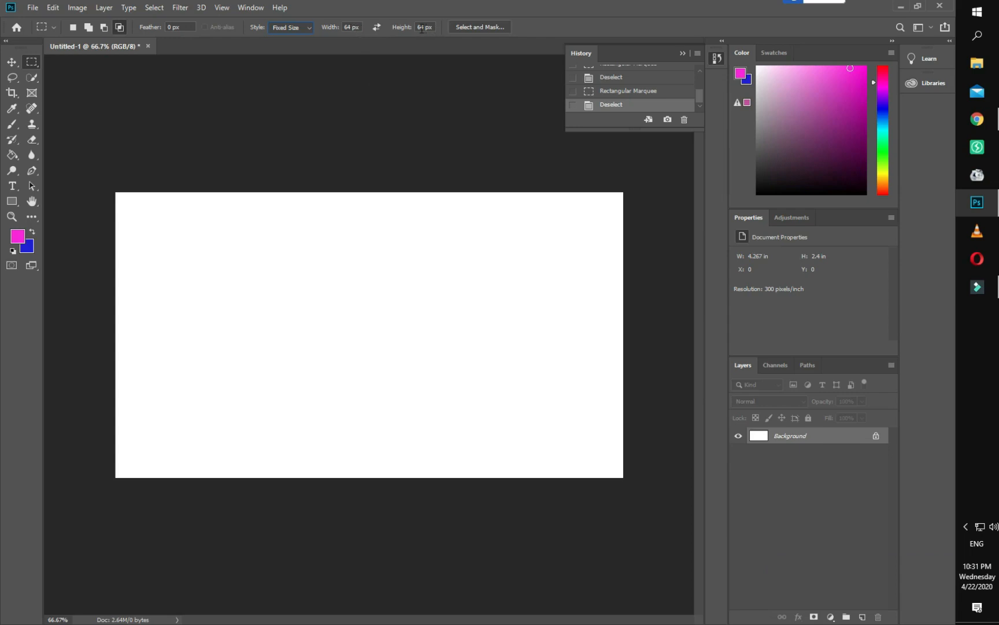
pyautogui.click(283, 292)
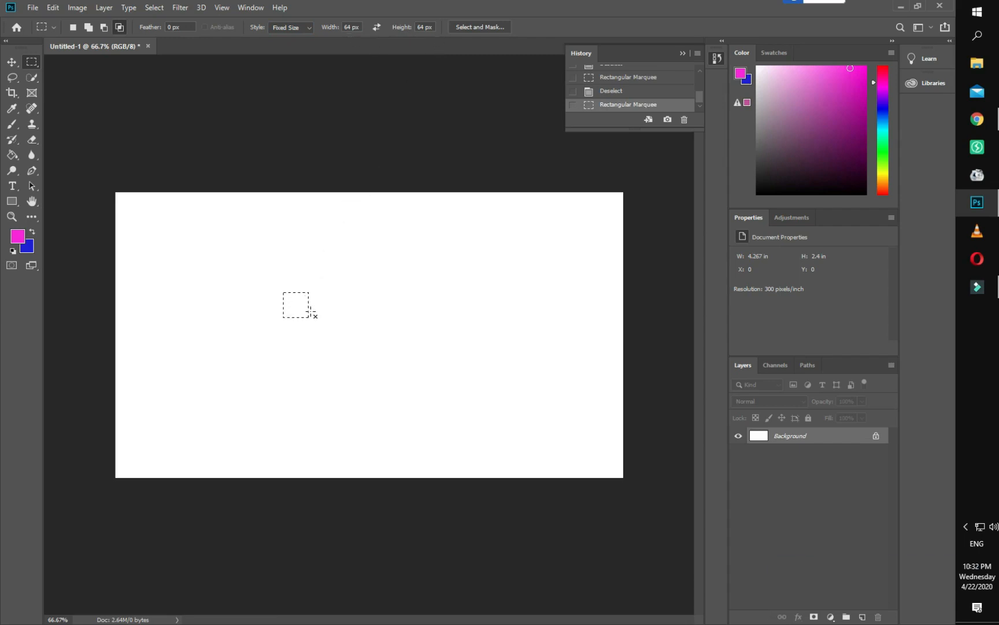
pyautogui.hotkey('ctrl', 'd')
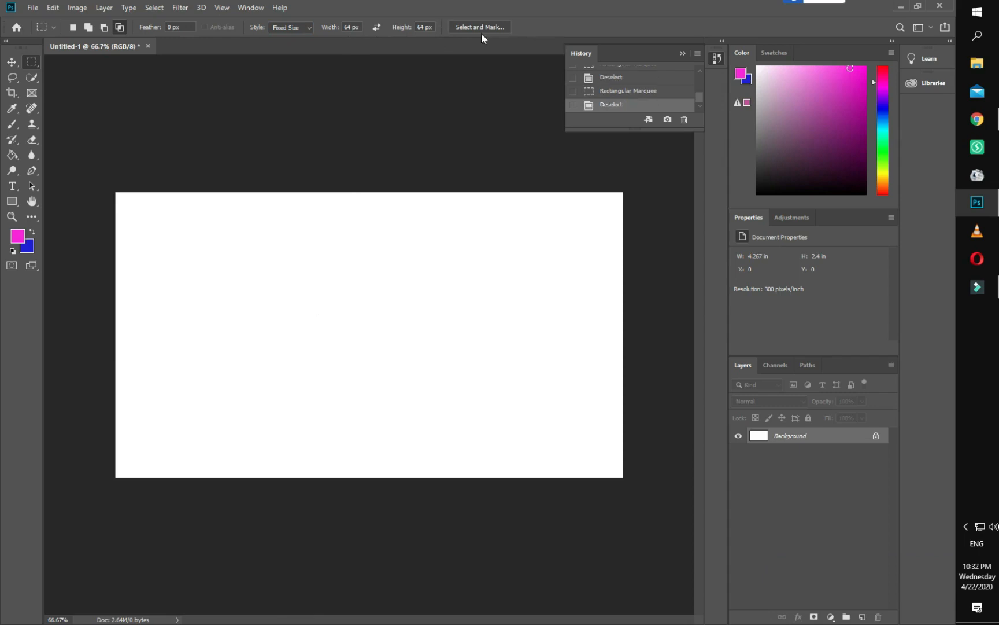